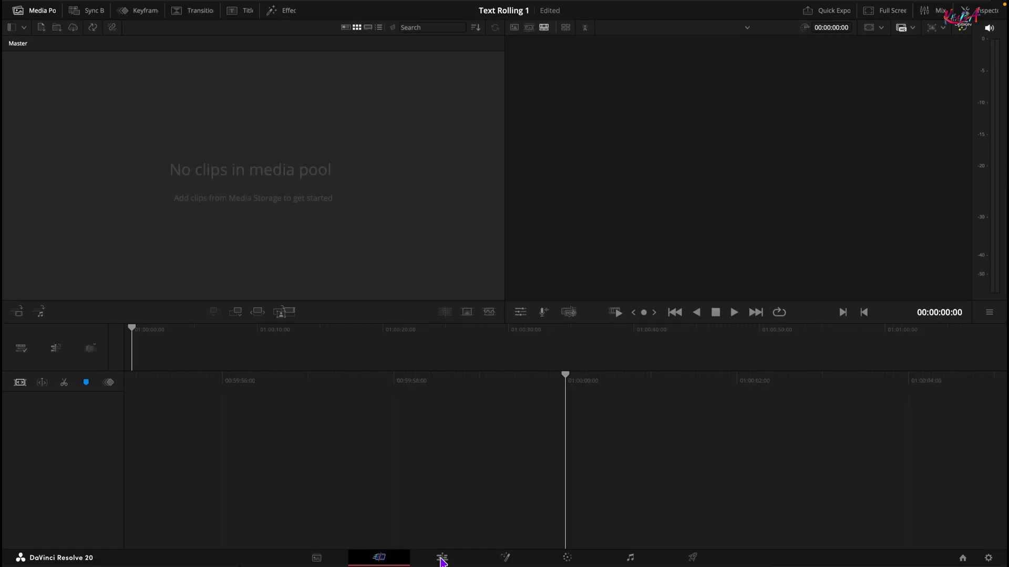
Create a Fusion Composition in the Media Pool, place it on Timeline 1, and open it in Fusion
click(442, 558)
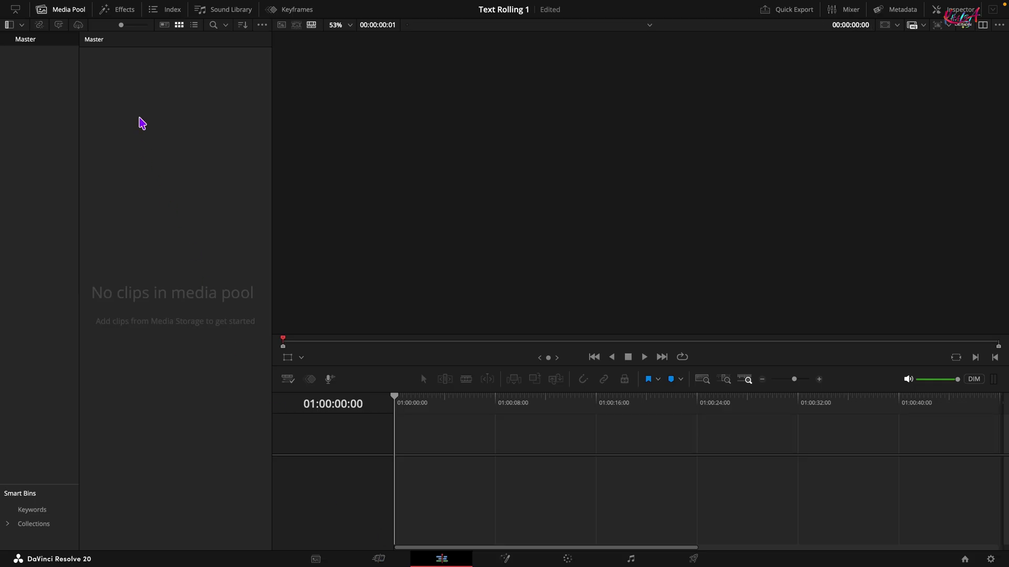
right_click(142, 123)
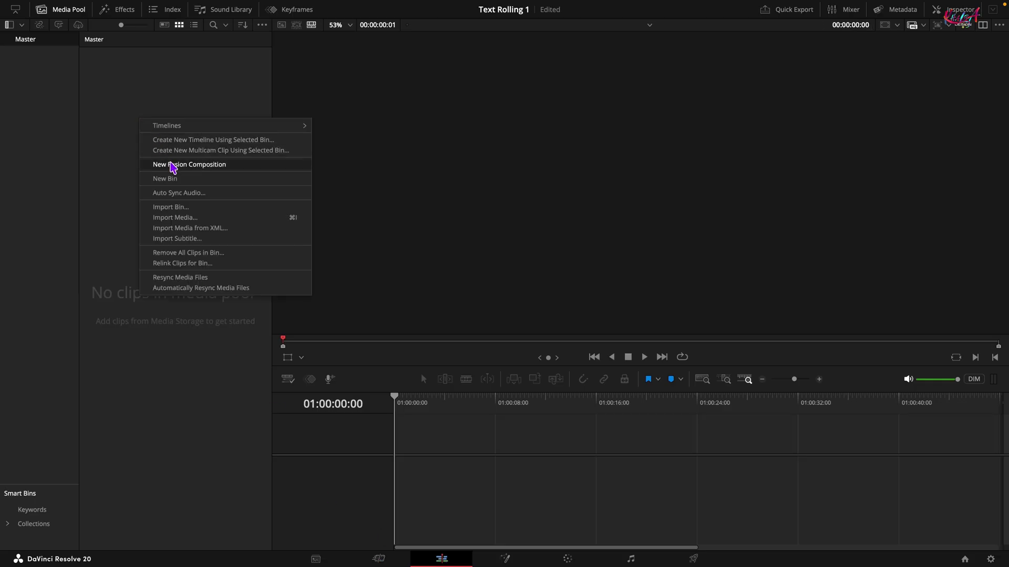
click(173, 165)
key(Return)
drag(116, 70, 518, 466)
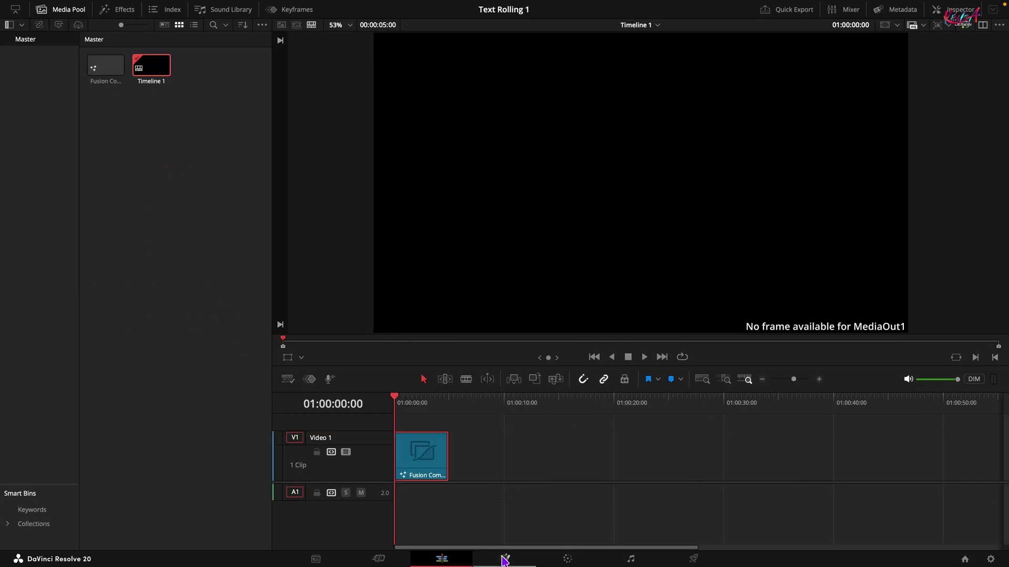
click(505, 559)
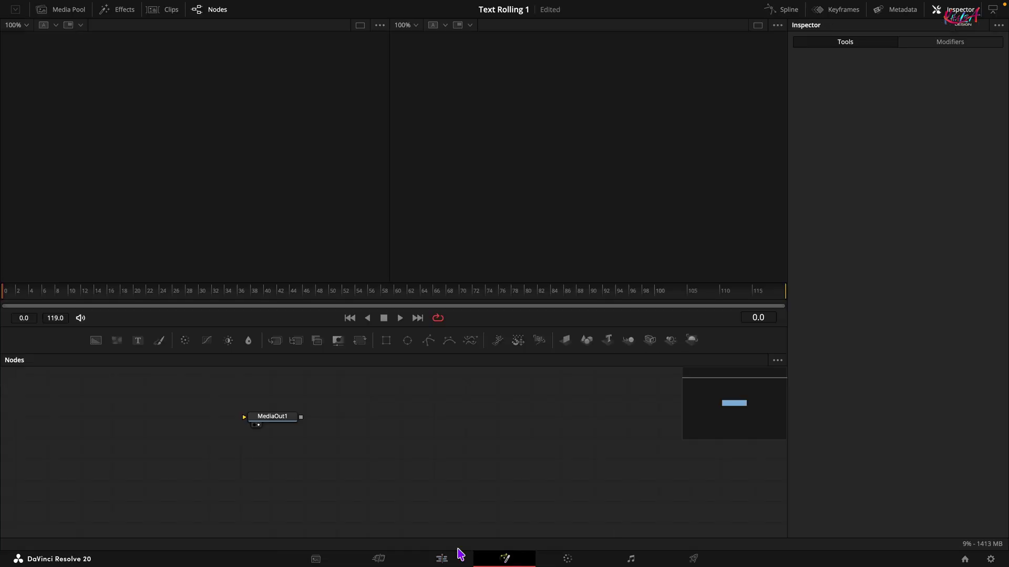
drag(276, 426, 633, 488)
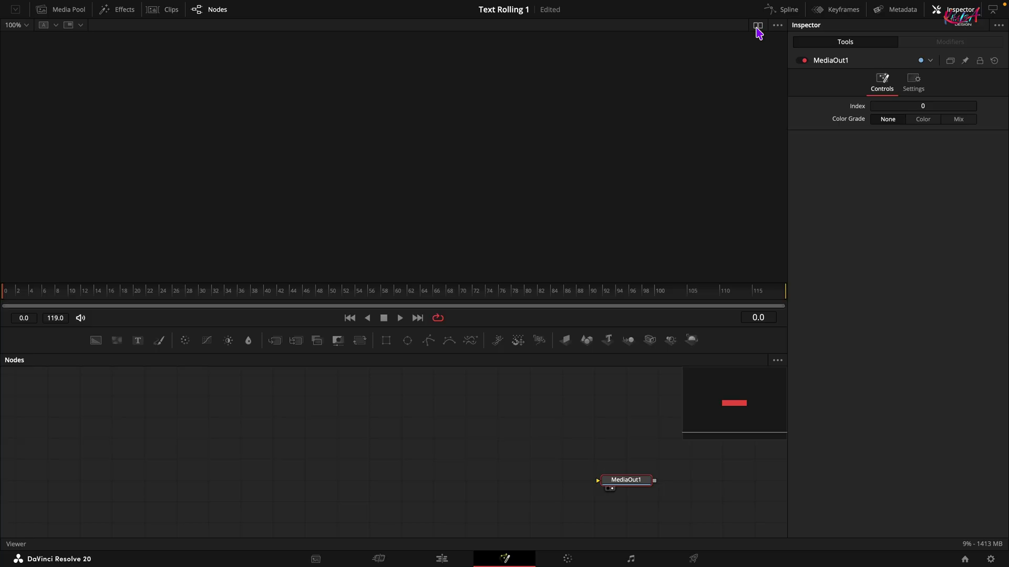
Add a Text+ node, view it, and paste in the seven words from Guardrails to Government
drag(139, 342, 104, 492)
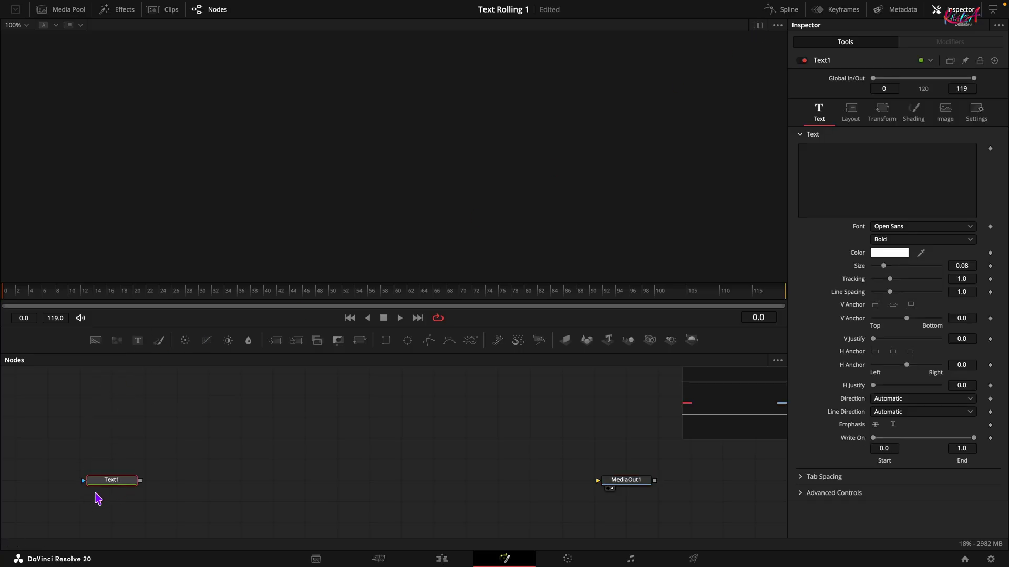
click(98, 489)
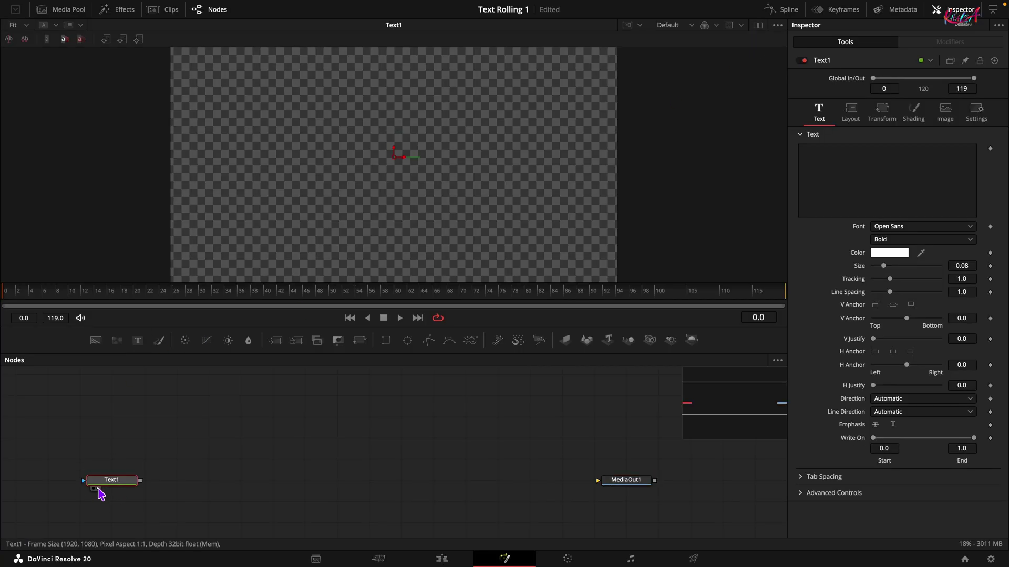
click(854, 178)
text(Guardrails Immigration Immunity Gaza Abortion Tariffs Government)
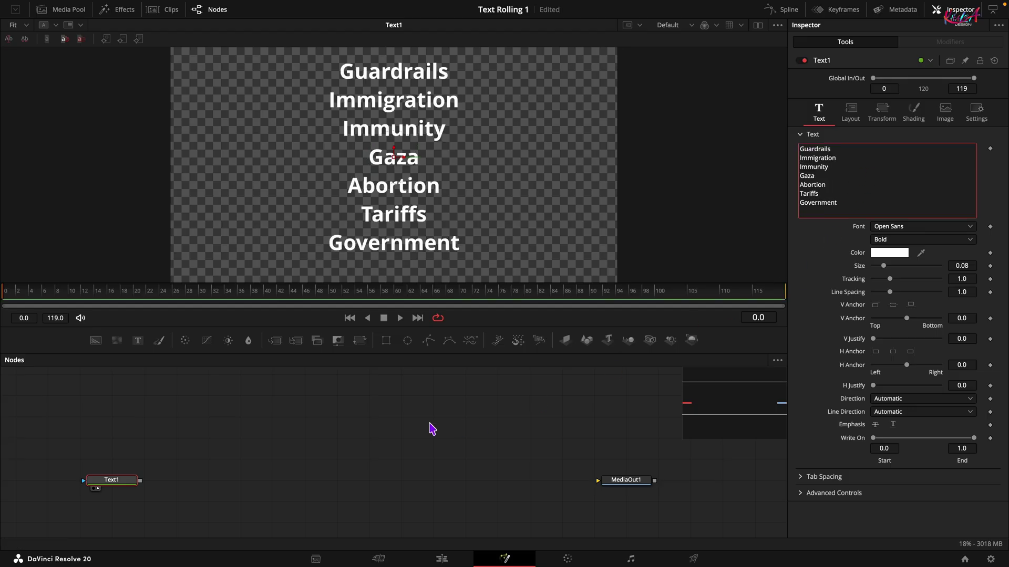
Set the text font to Playfair Display Medium
click(919, 227)
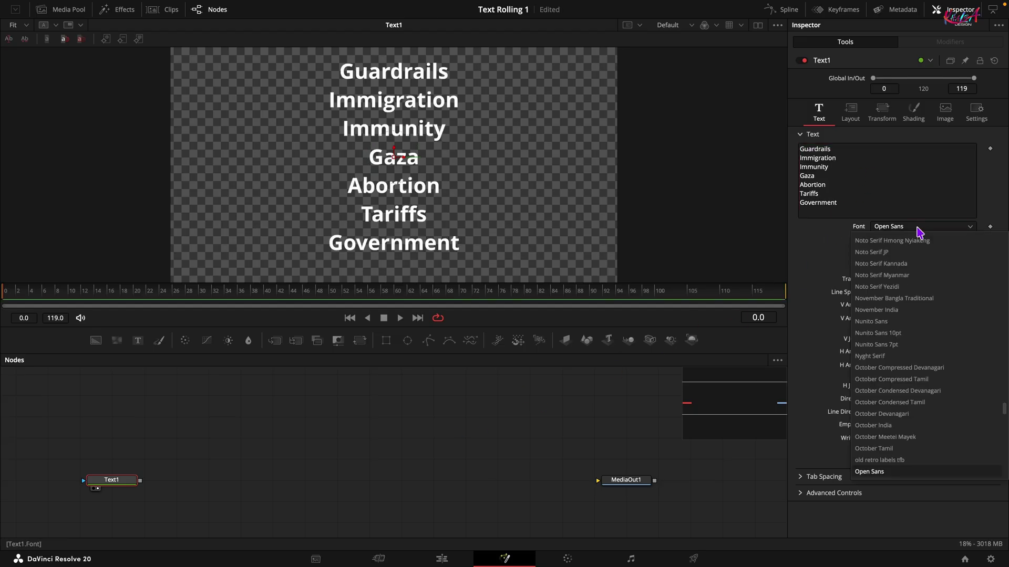
text(playfair d)
key(Return)
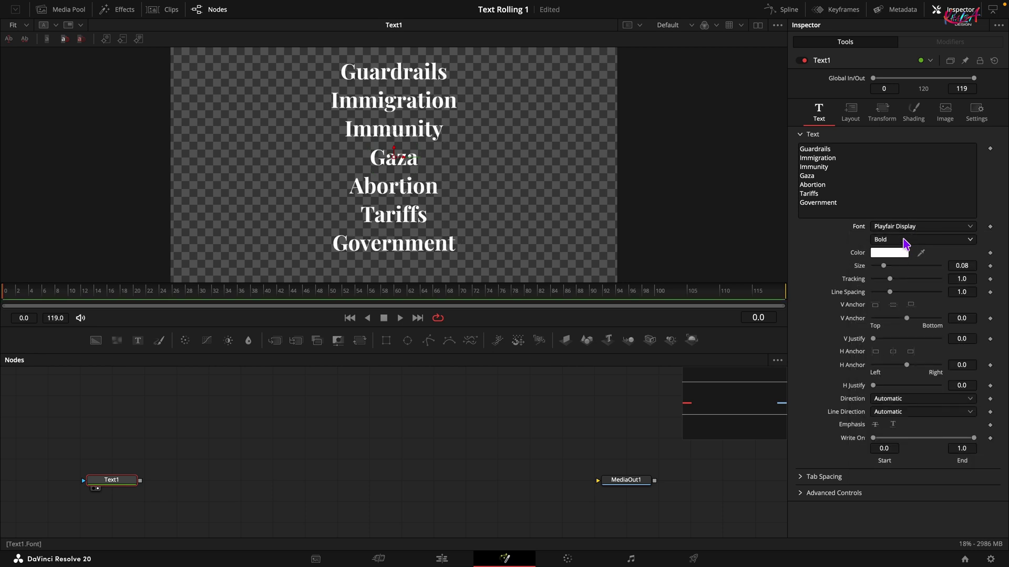
click(906, 240)
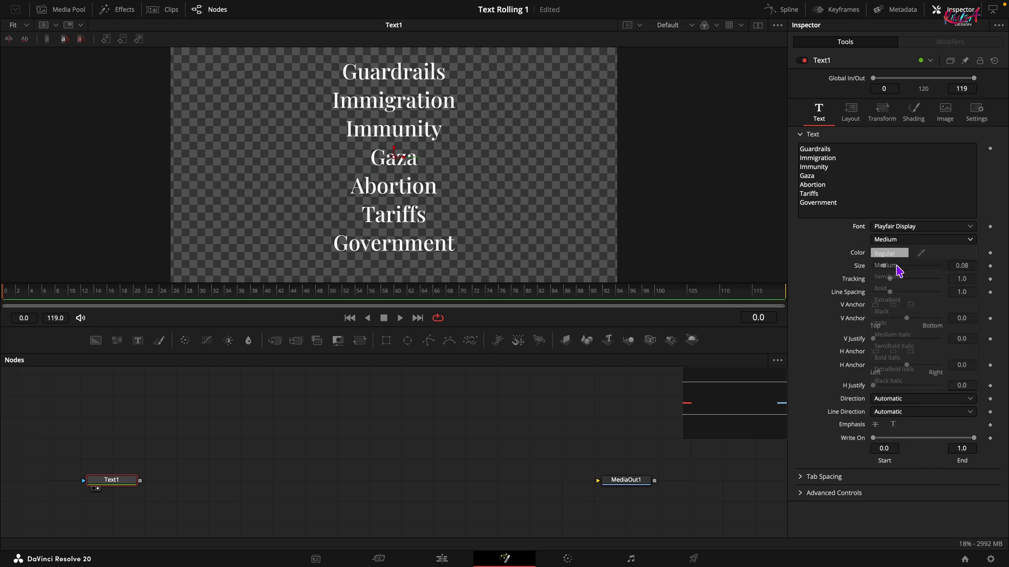
click(897, 266)
Make the text black with tracking 1.02
click(893, 255)
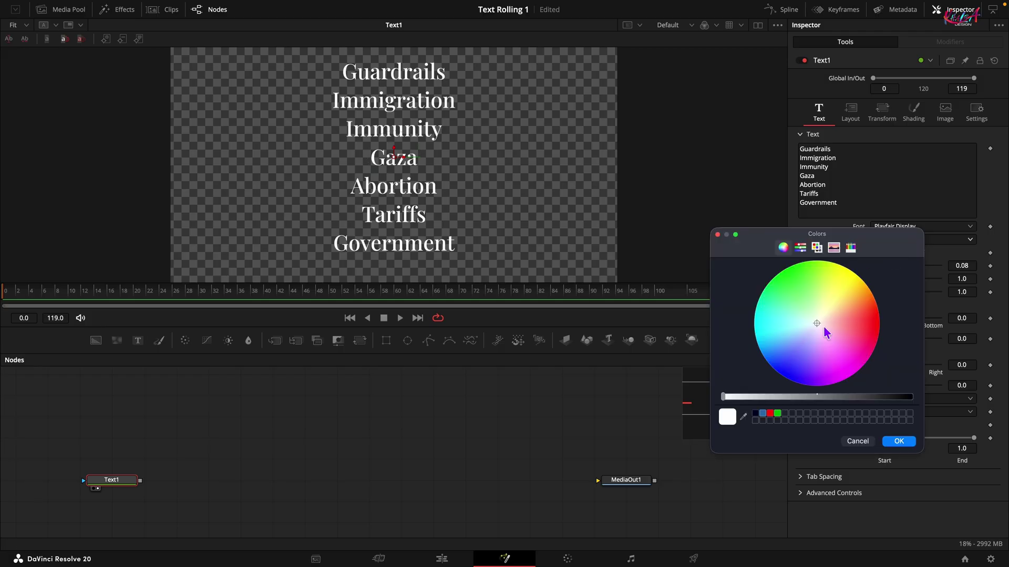
drag(723, 397, 913, 398)
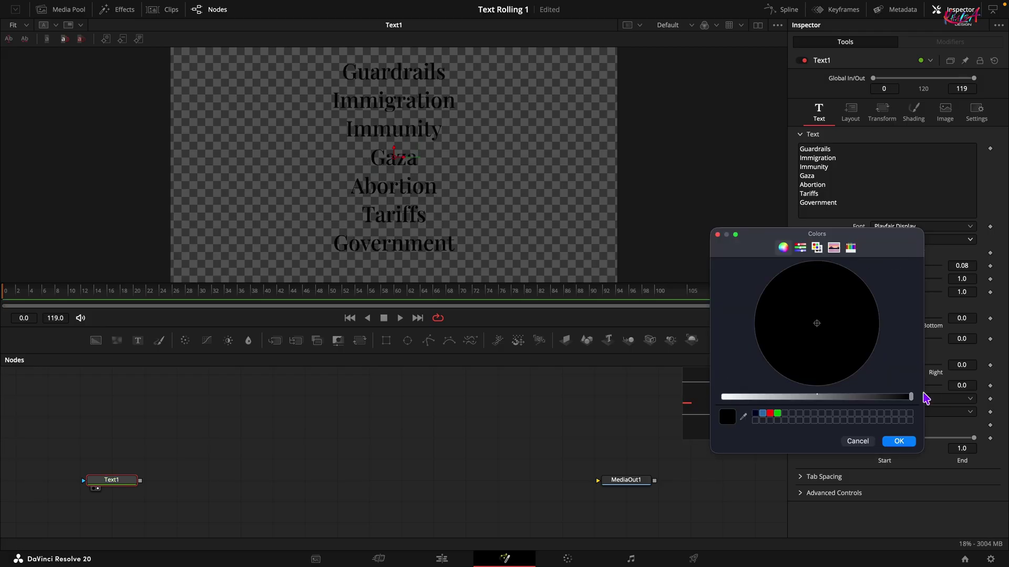
click(899, 442)
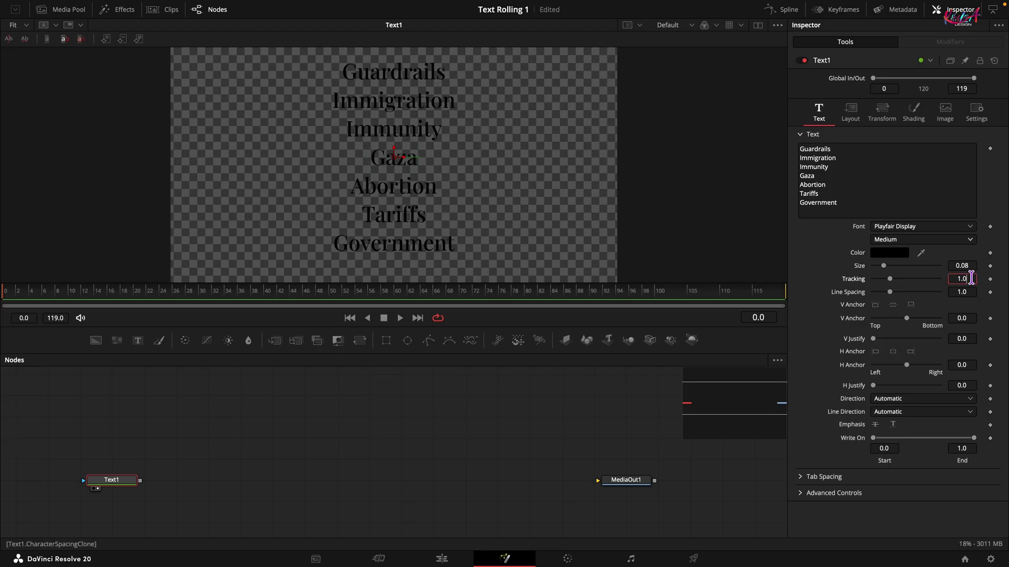
key(Tab)
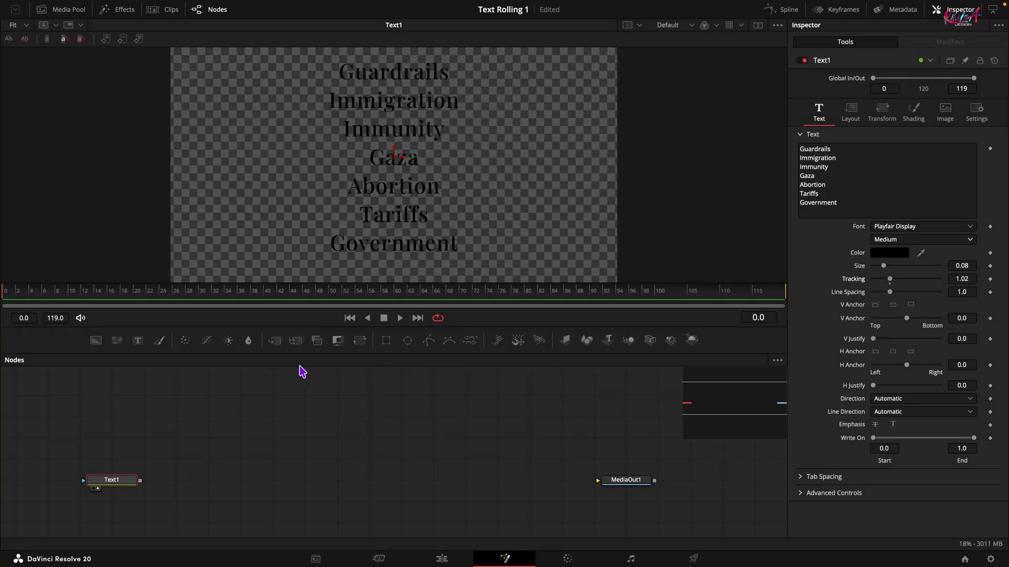
drag(274, 341, 247, 492)
Feed Text1 and a new Background into Merge1, set the background RGB to 0.95, and view Merge1
drag(139, 480, 226, 488)
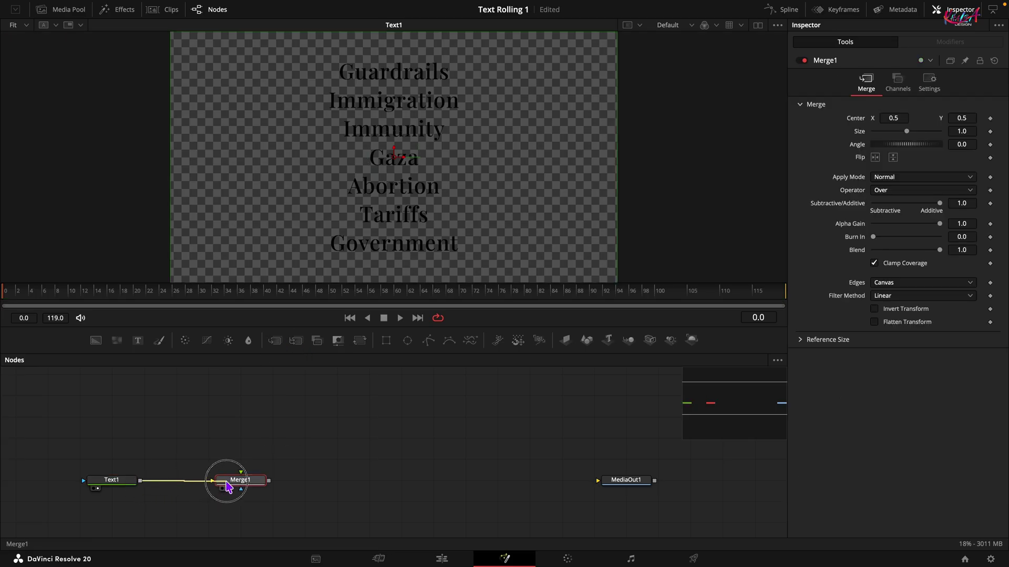
drag(96, 341, 246, 482)
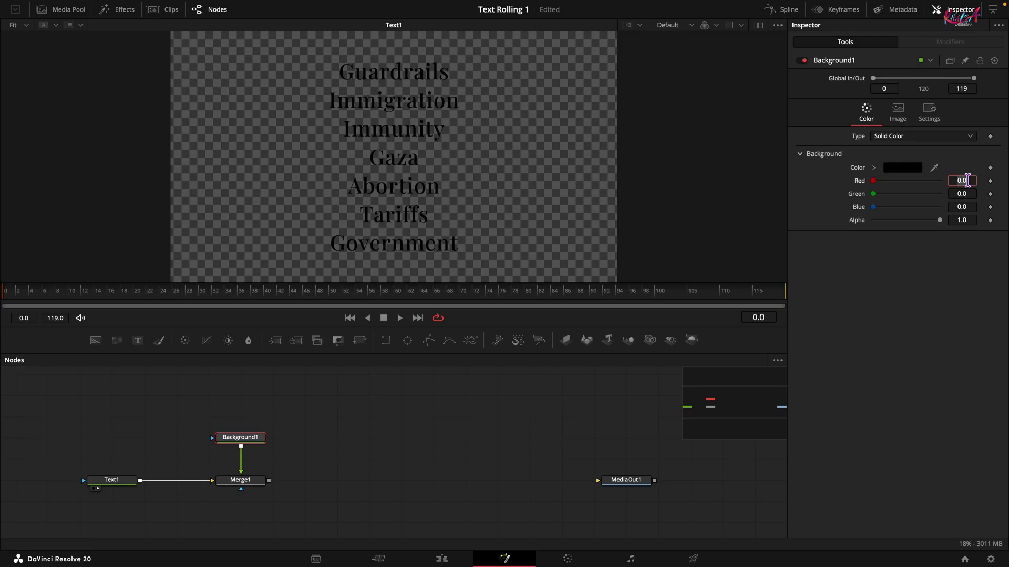
click(967, 181)
text(0.99)
key(Tab)
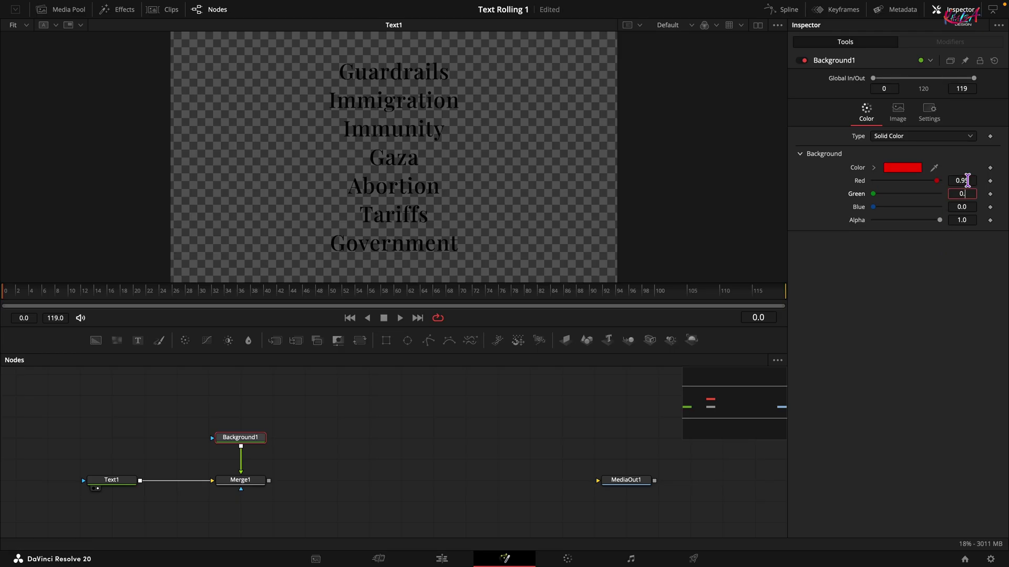
key(Tab)
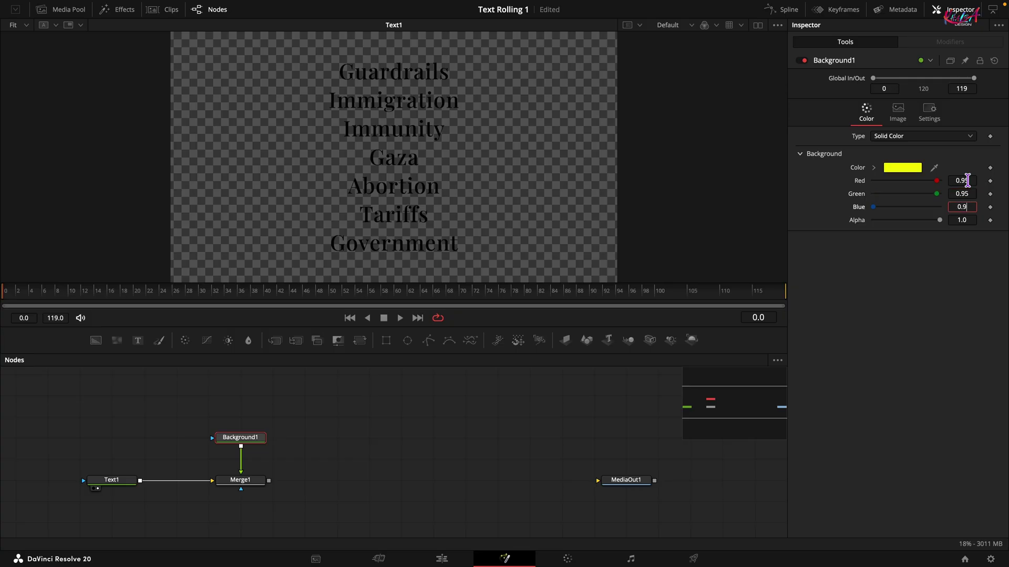
key(Tab)
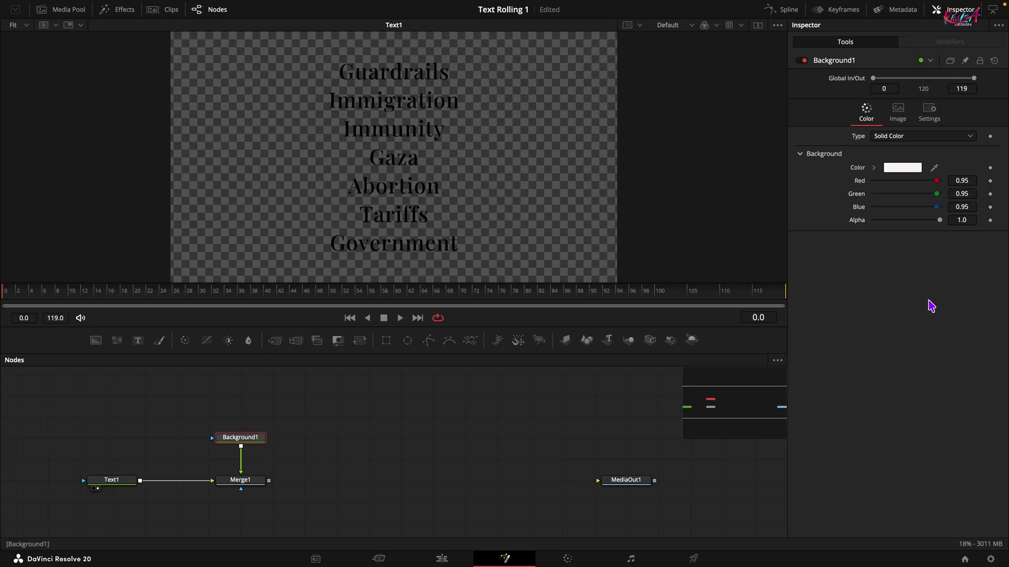
key(1)
drag(387, 341, 239, 437)
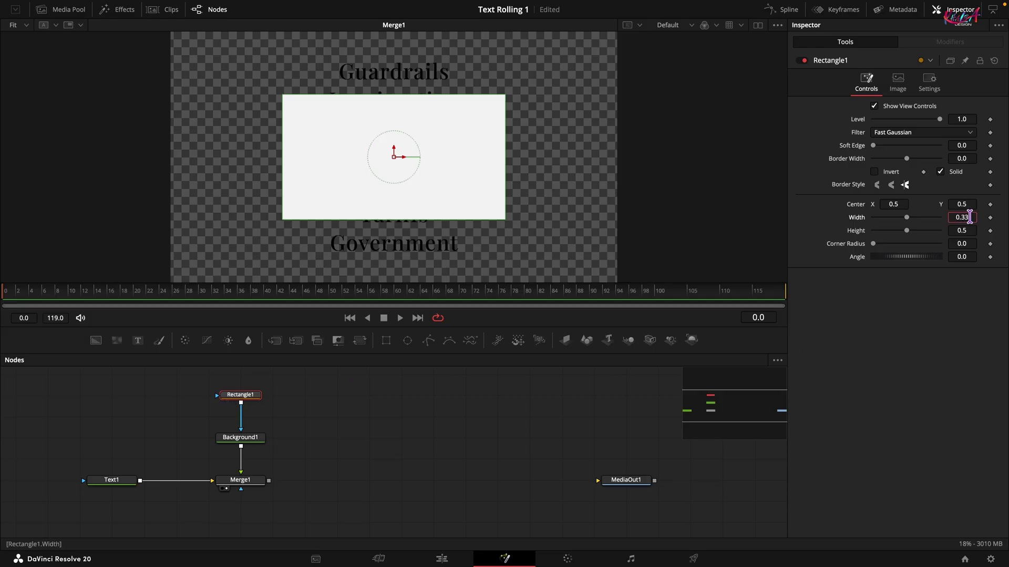
Set the Rectangle1 mask to Width 0.33 and Height 0.1
key(Tab)
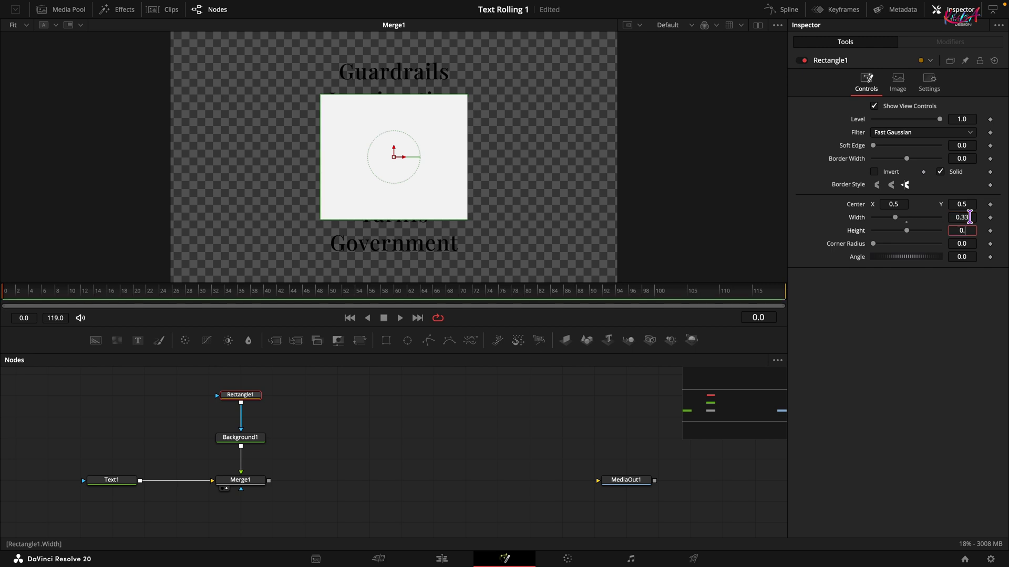
text(0.1)
key(Tab)
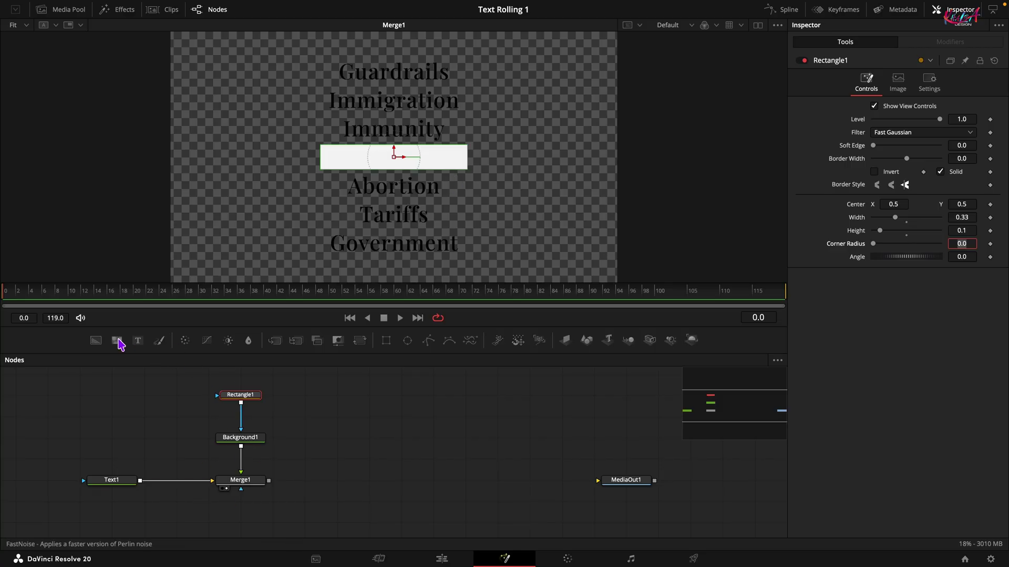
Add a Background2 node feeding Merge2 and view Merge2's output
drag(96, 342, 268, 480)
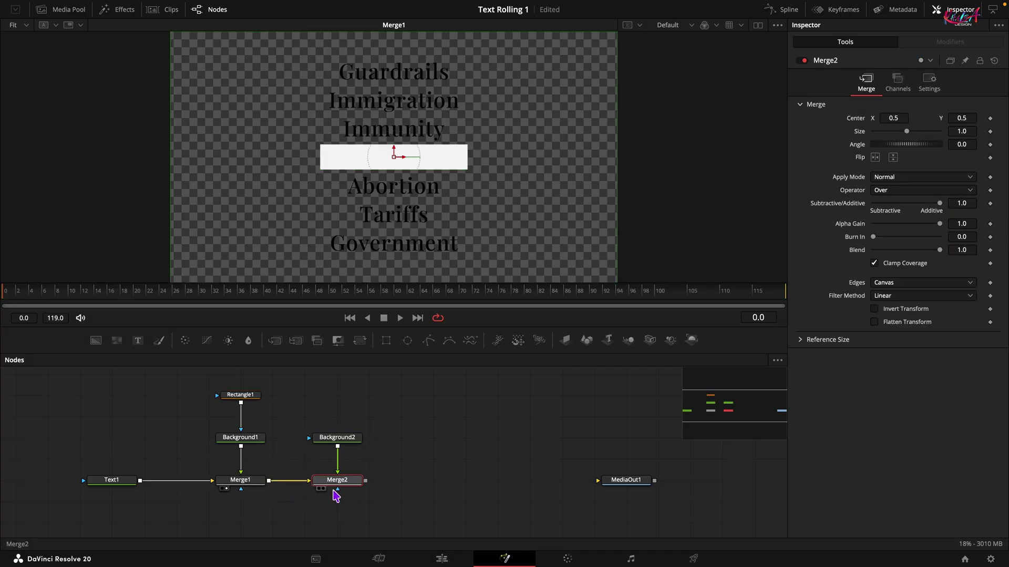
click(321, 488)
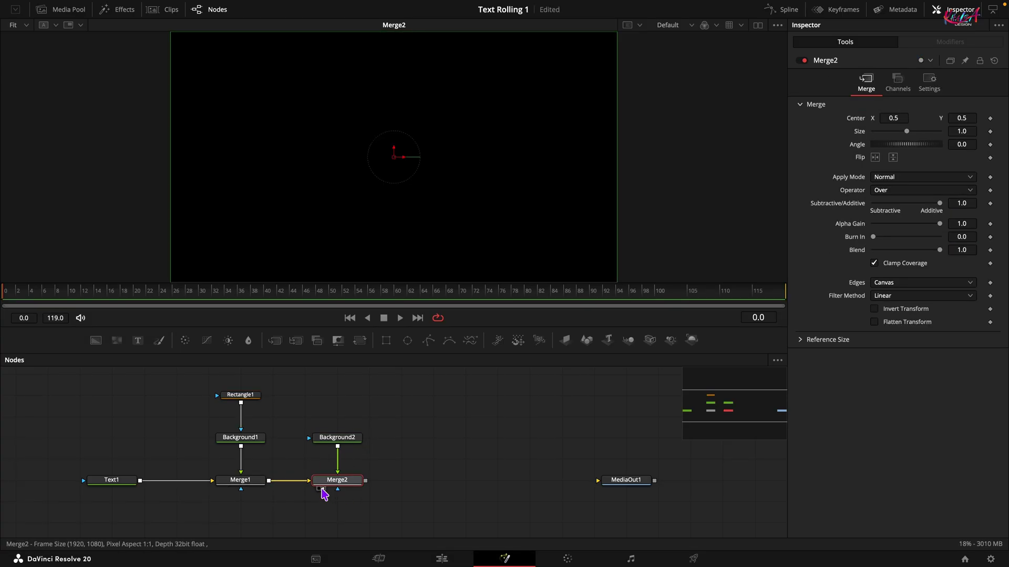
click(334, 438)
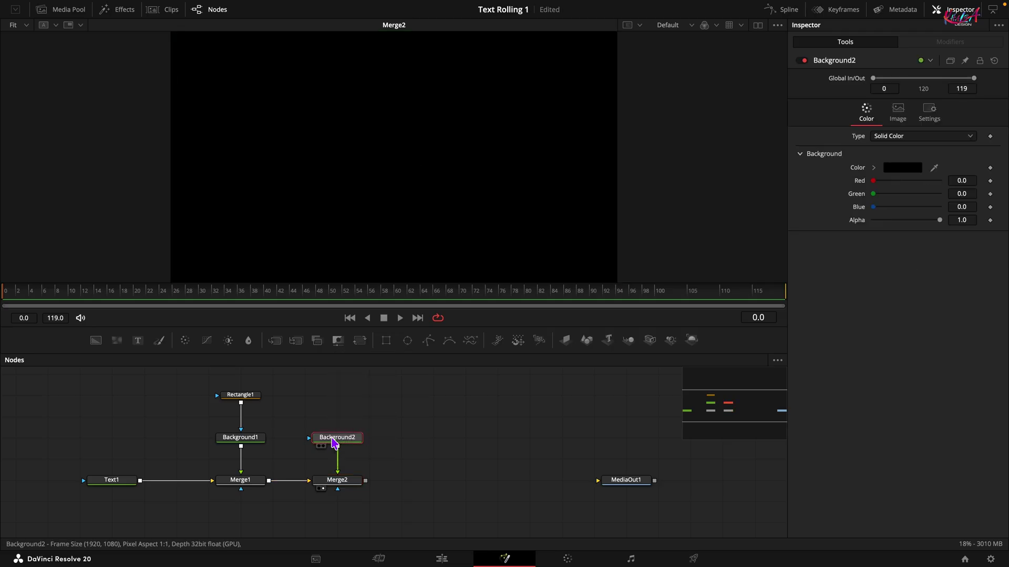
Paste a linked instance of Rectangle1 and wire it as Background2's mask
click(238, 403)
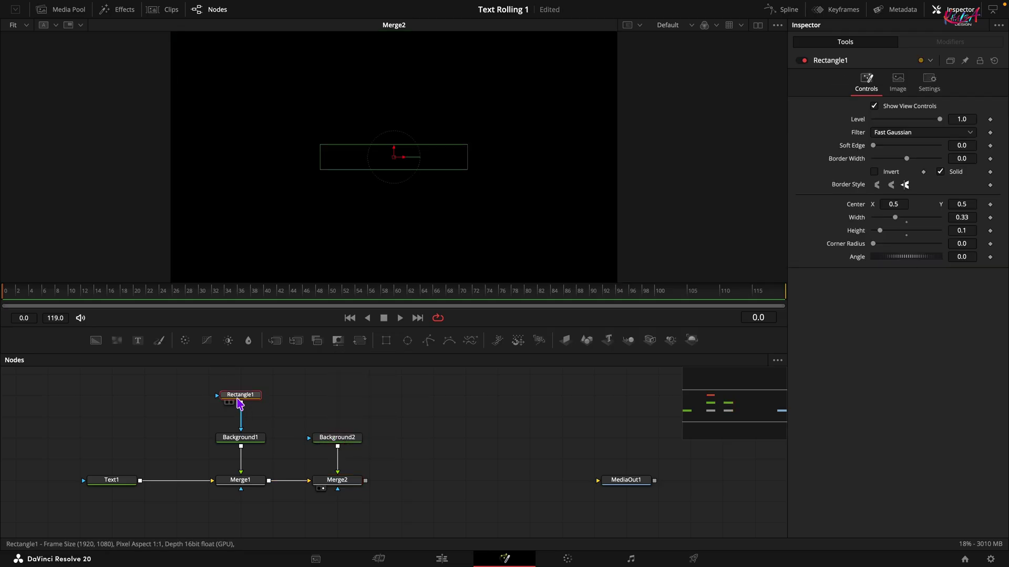
right_click(239, 404)
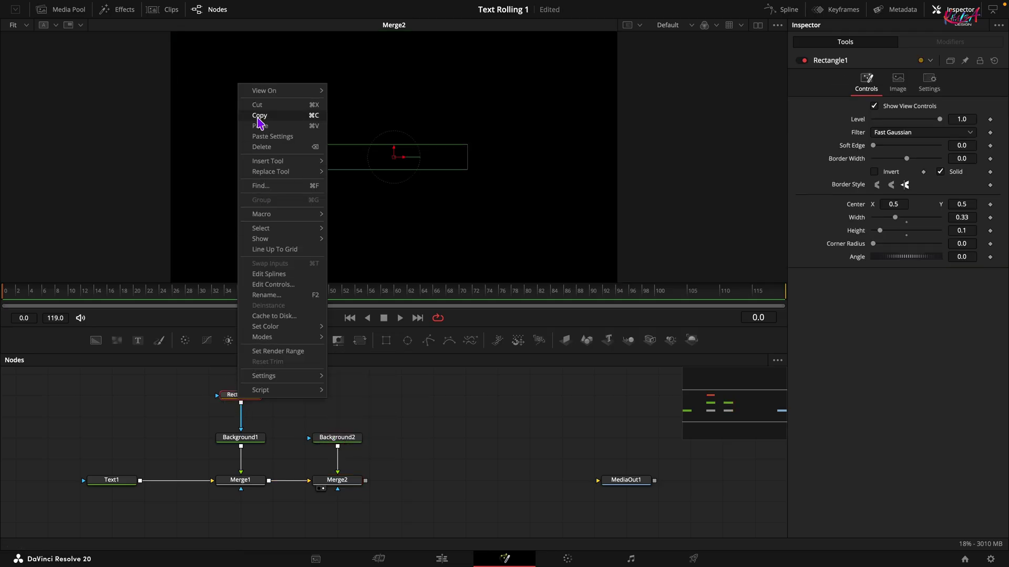
click(259, 116)
click(324, 403)
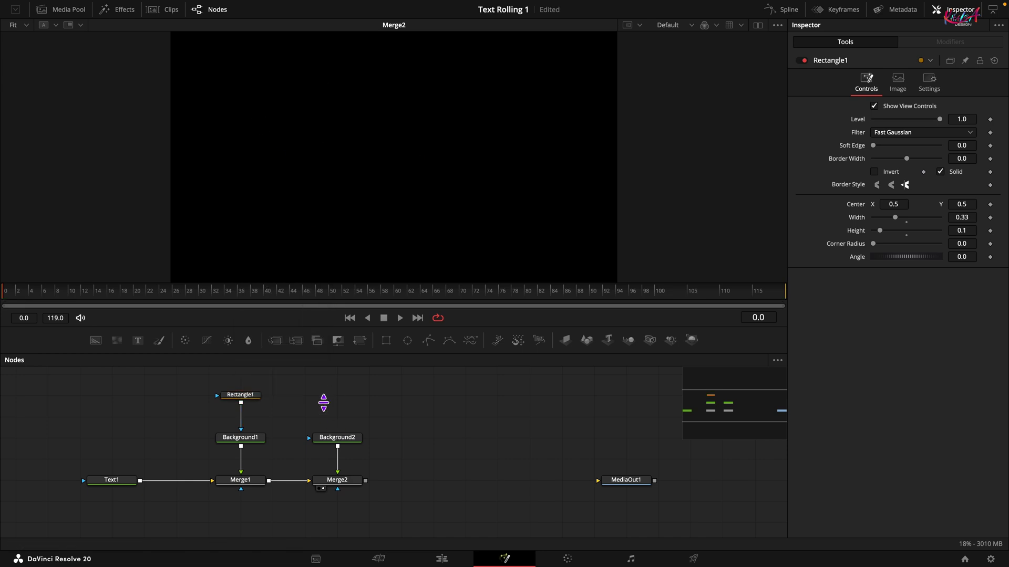
right_click(324, 403)
click(347, 394)
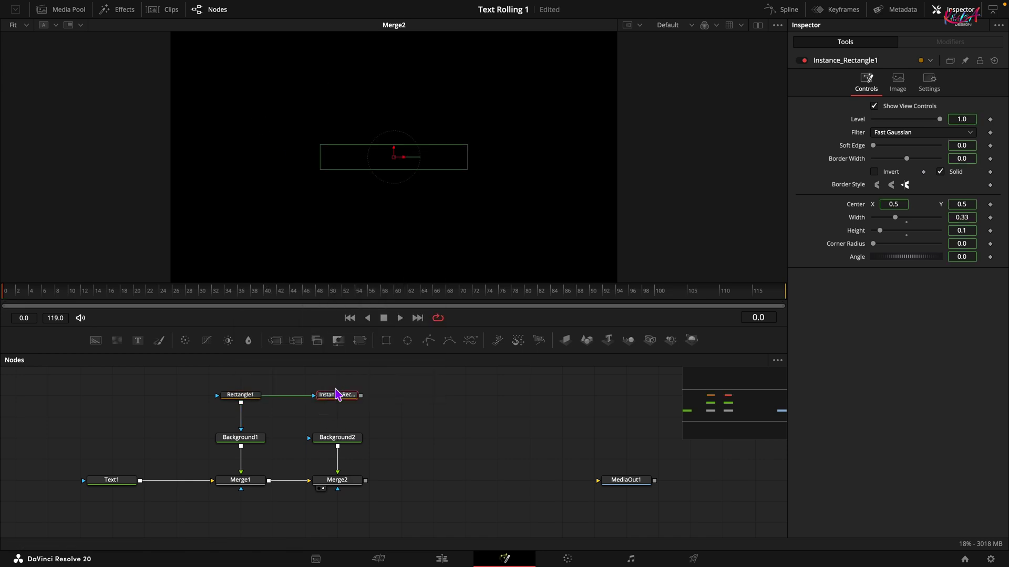
drag(361, 397, 338, 439)
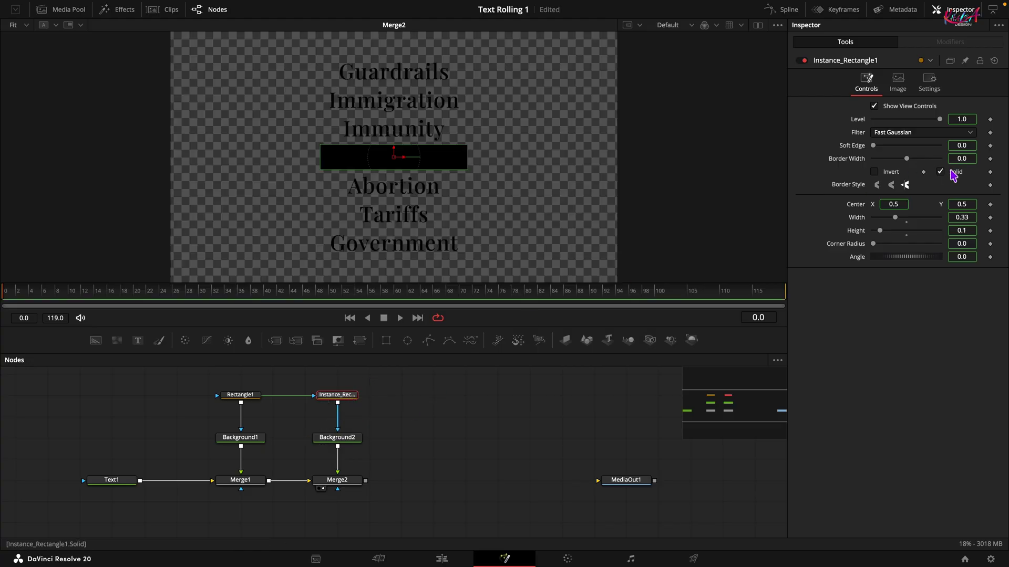
Deinstance the instanced rectangle's Solid setting and turn it off so only an outline shows
right_click(954, 175)
click(964, 266)
click(940, 172)
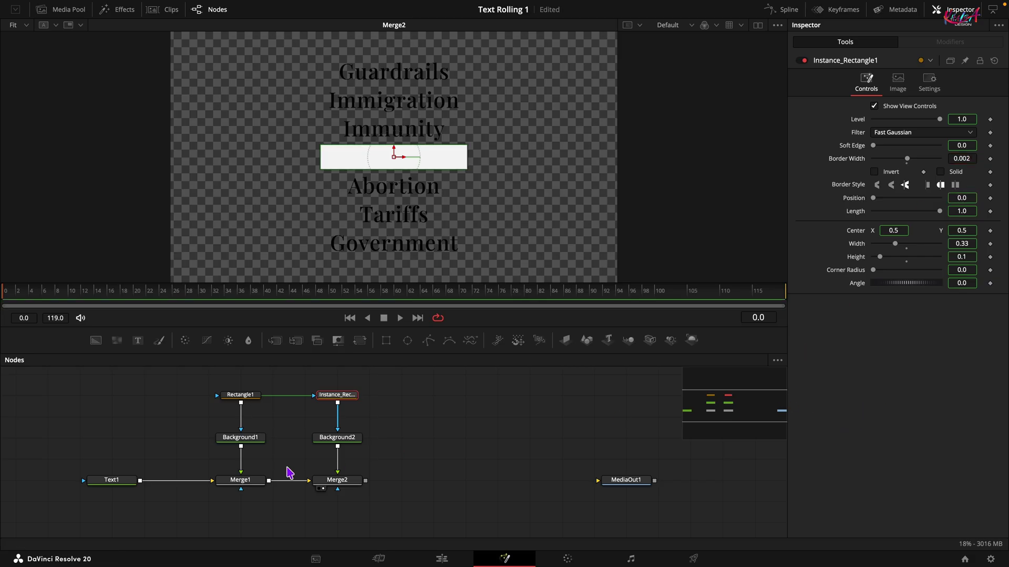
click(251, 481)
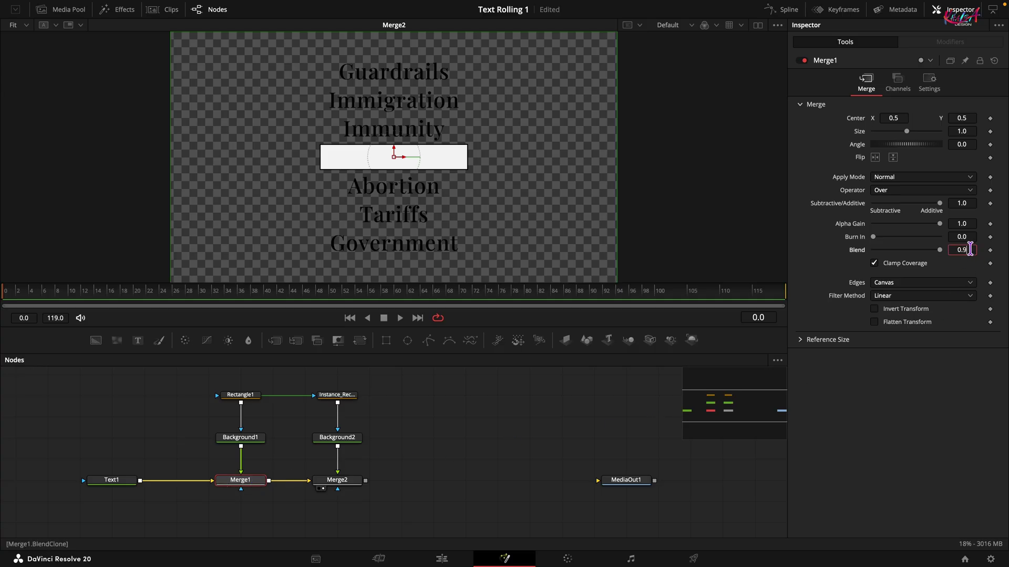
Set Merge1's Blend to 0.95
text(5)
key(Tab)
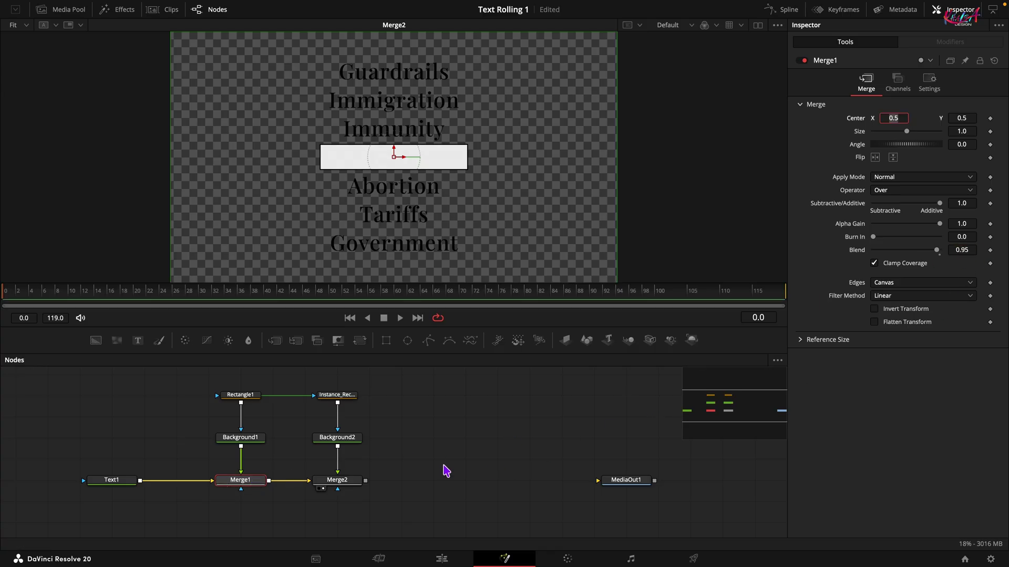
scroll(420, 477, right, 2)
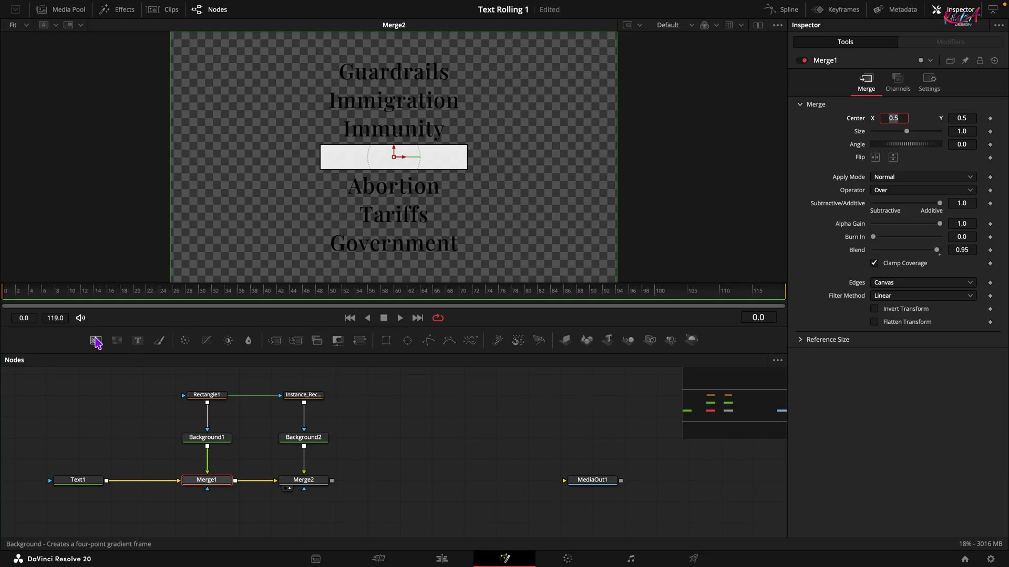
Add Background3 behind the chain through Merge3, set its RGB to 0.95, and view Merge3
drag(96, 342, 332, 480)
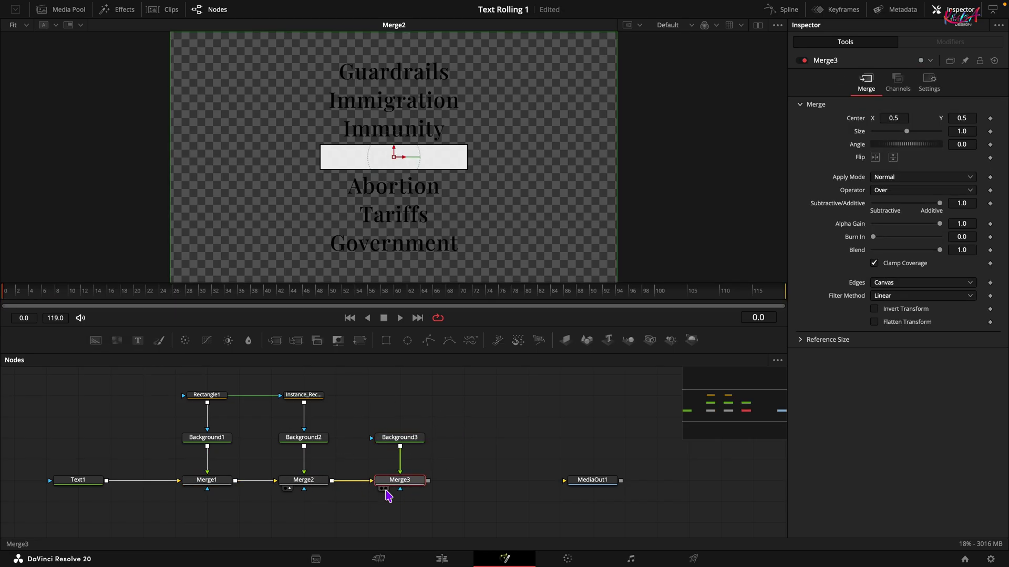
click(385, 490)
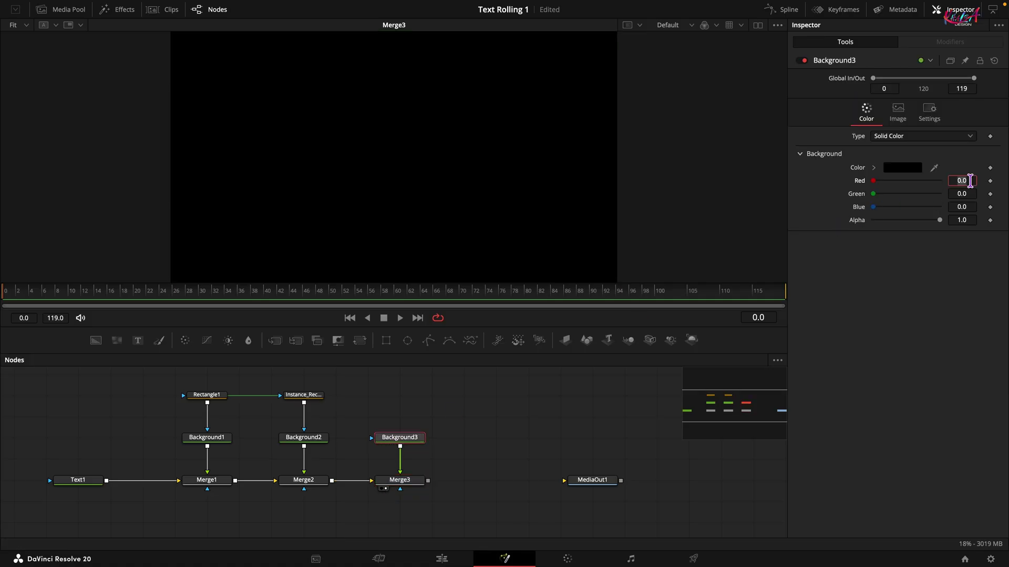
key(Tab)
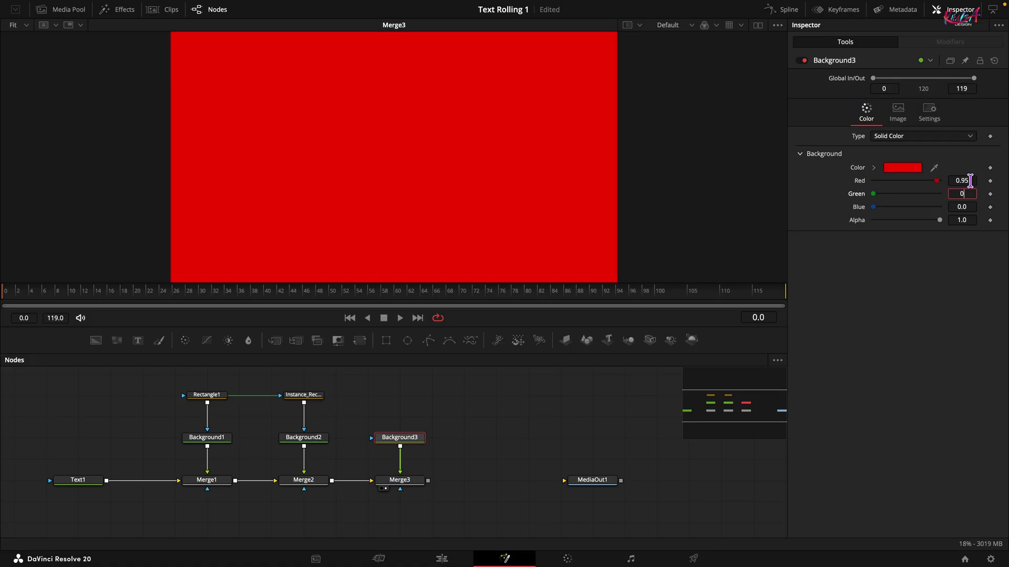
text(0.95)
key(Tab)
text(0)
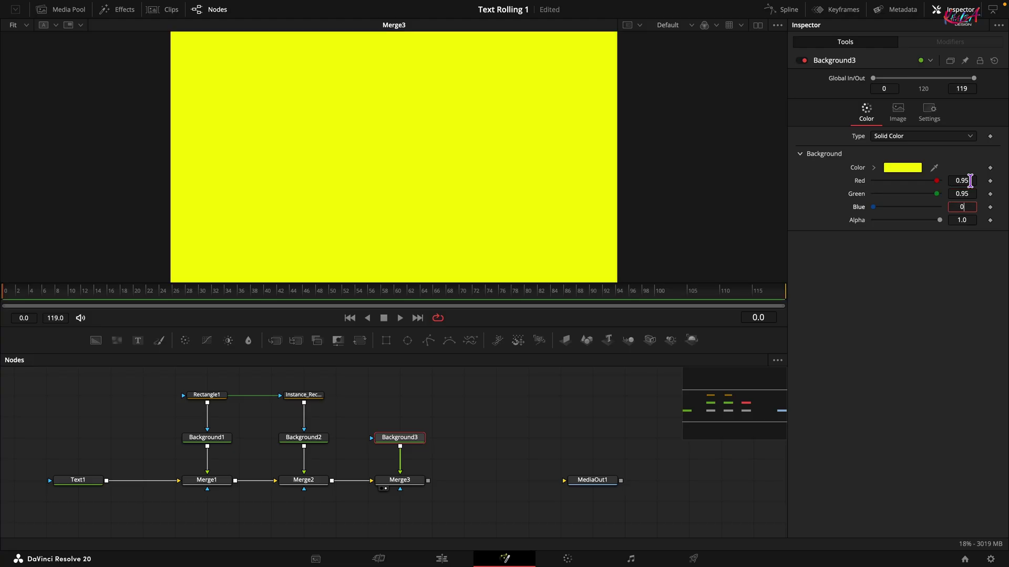
key(Tab)
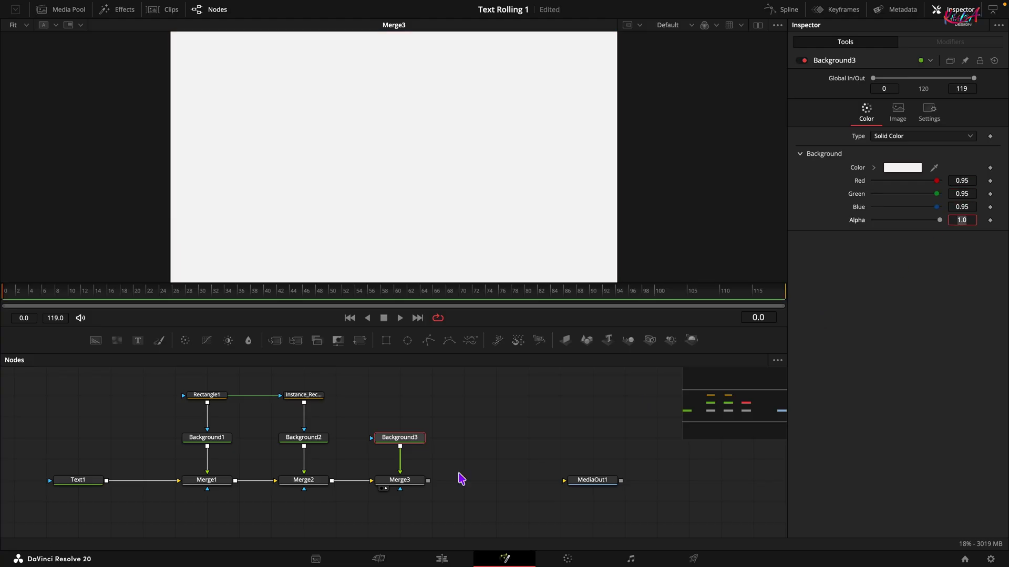
click(392, 483)
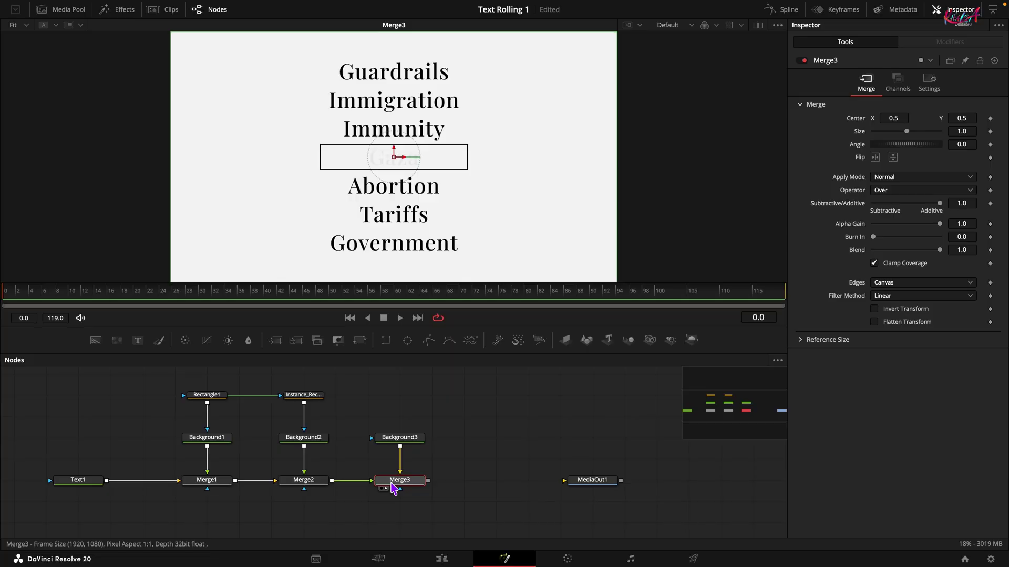
Set Merge1's Operator to Mask so only the boxed 'Gaza' shows fully
click(197, 484)
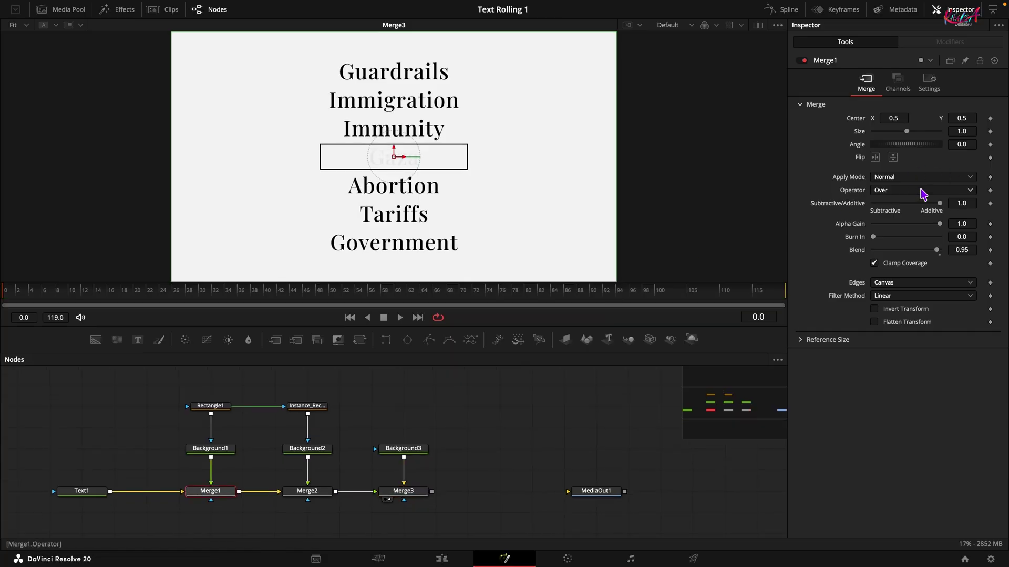
click(919, 193)
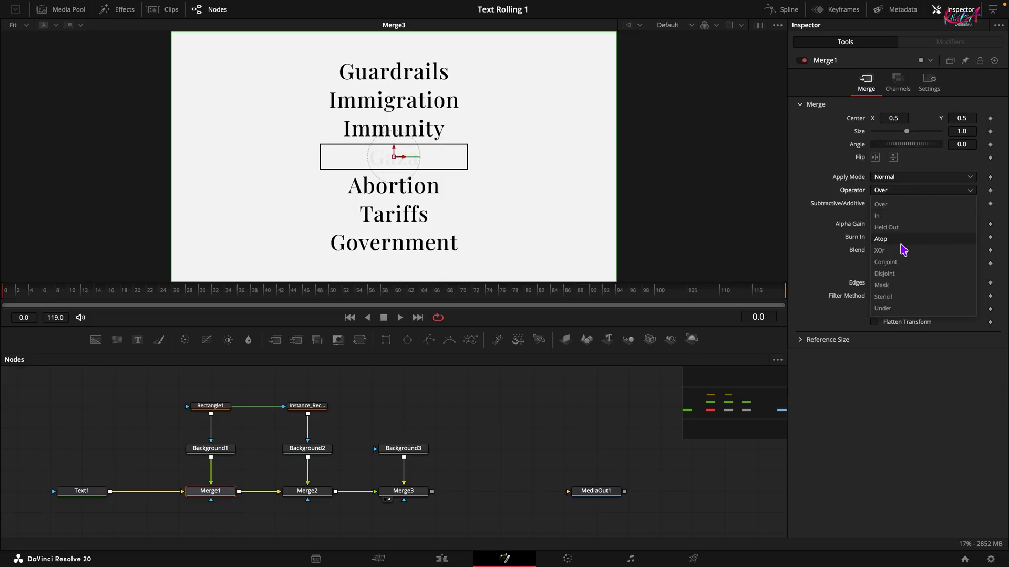
click(888, 285)
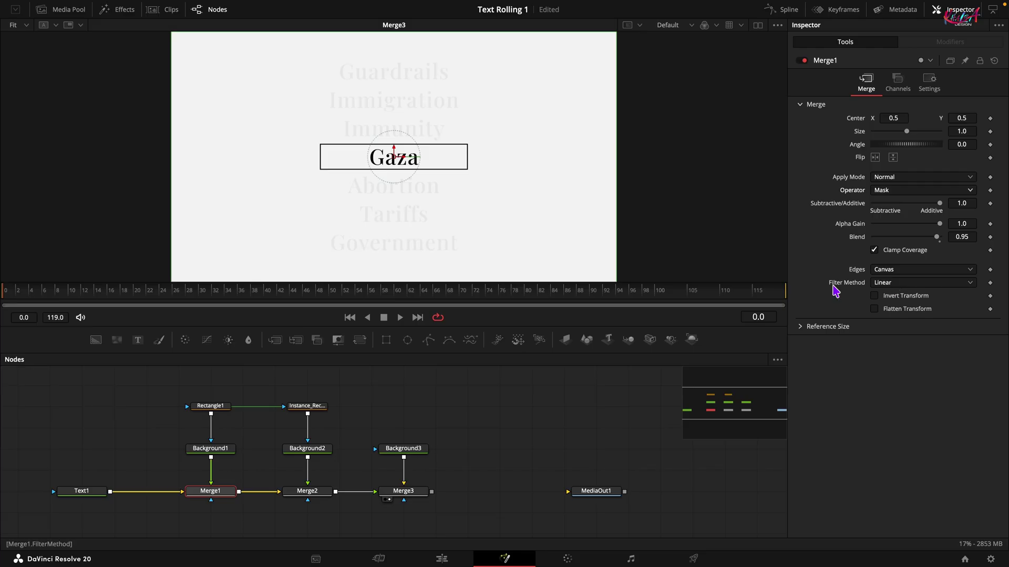
click(84, 492)
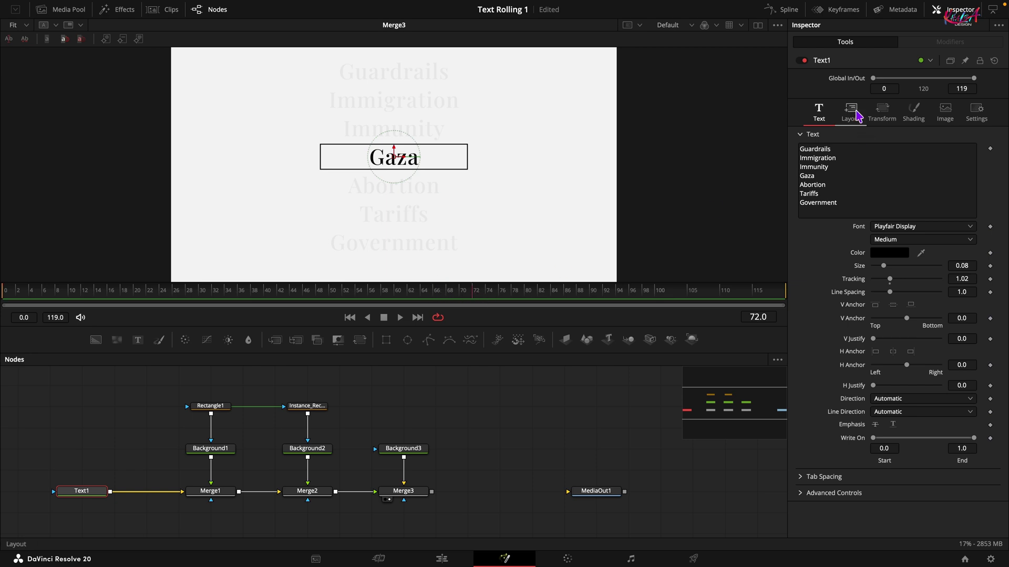
Keyframe Text1's Center at frame 72, then set Center Y to 1.0 at frame 0
click(854, 112)
click(990, 161)
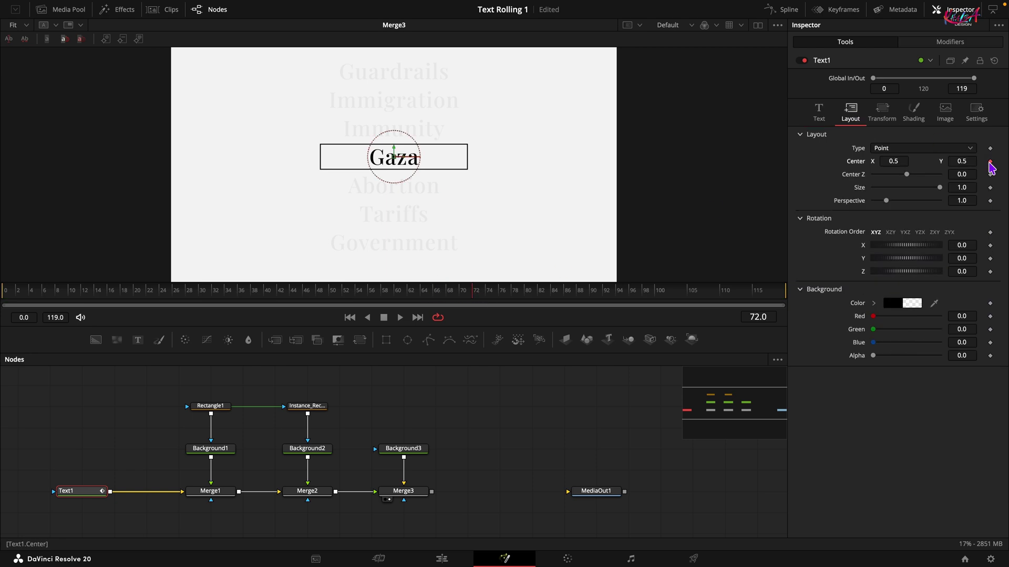
drag(473, 292, 7, 293)
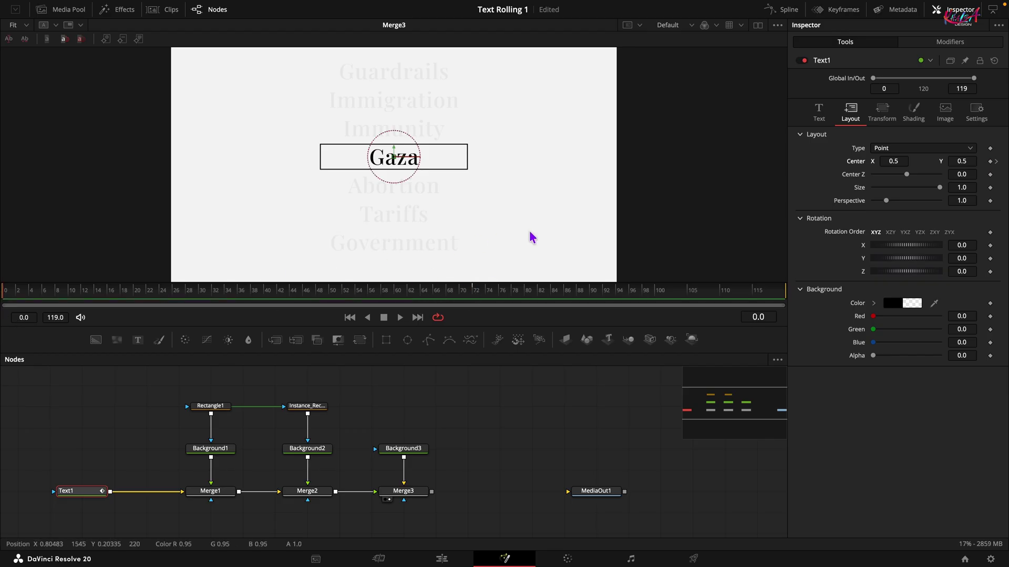
click(971, 161)
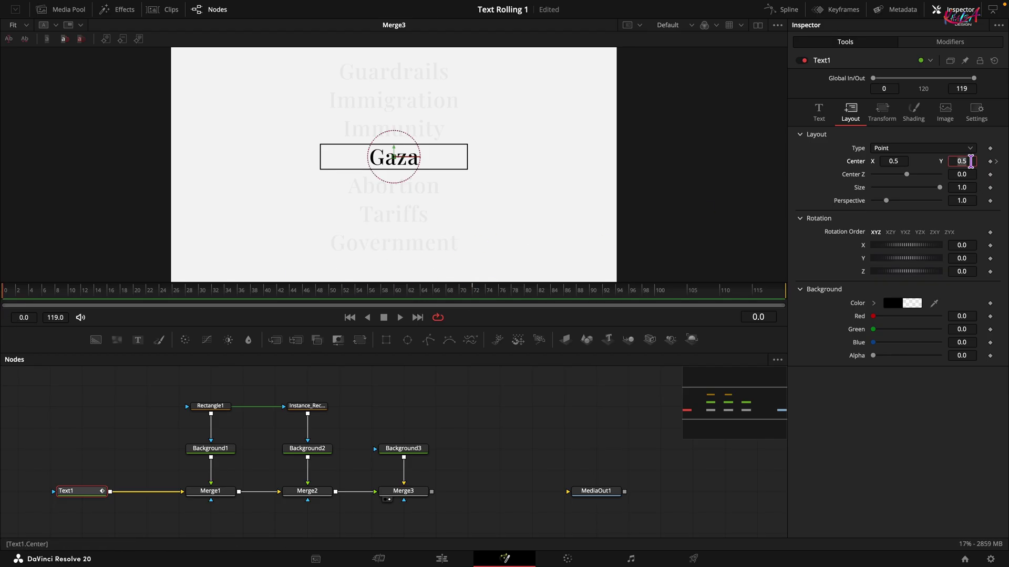
text(1)
key(Tab)
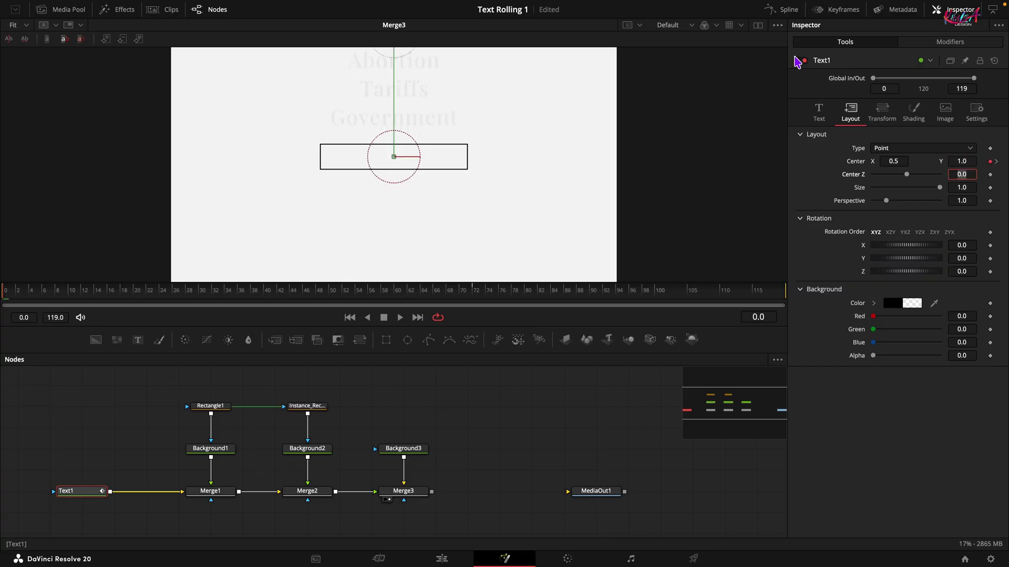
Smooth Text1's Displacement curve into a gentle ease into frame 72 in the Spline editor
click(789, 10)
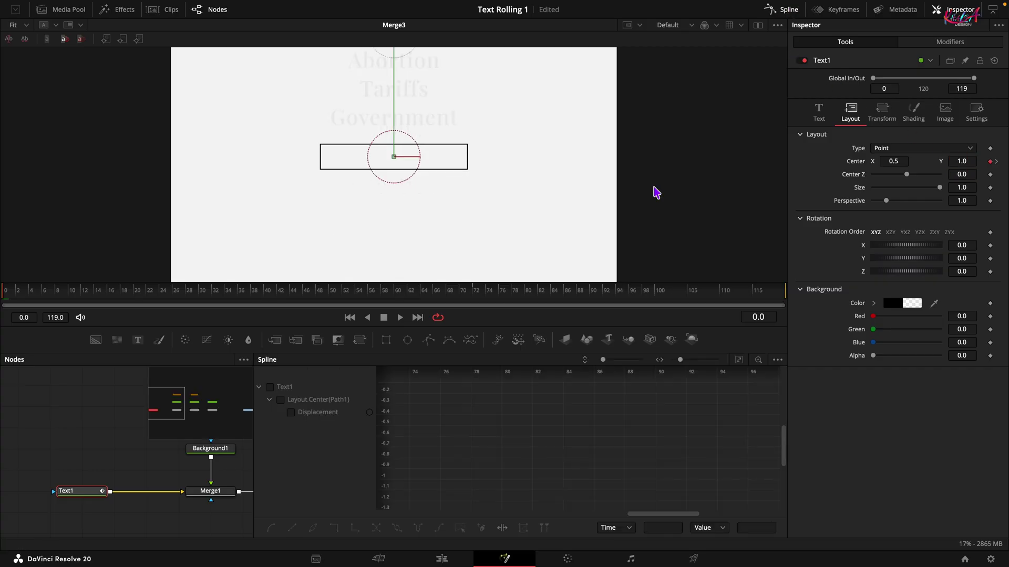
click(291, 413)
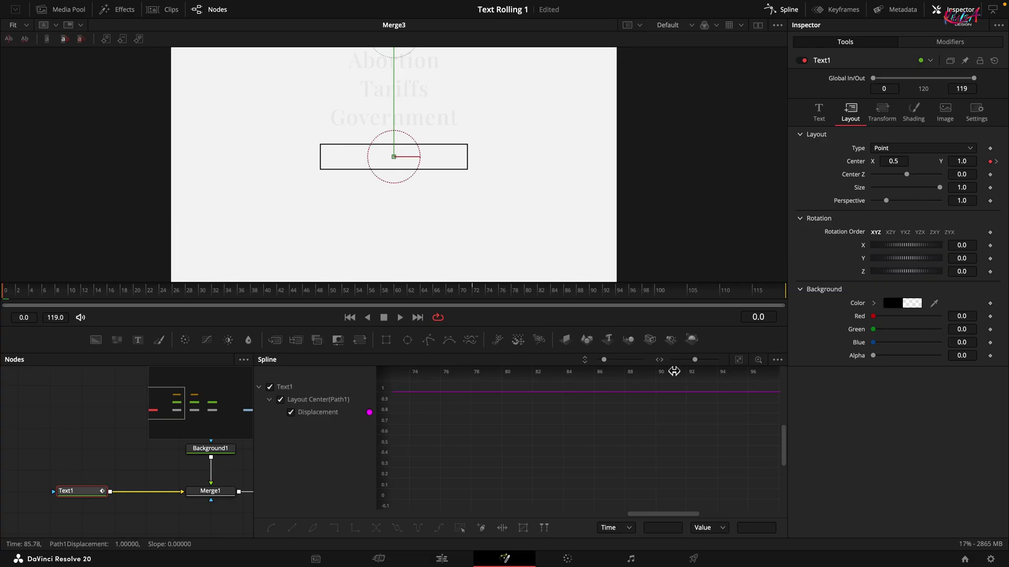
click(738, 359)
click(458, 528)
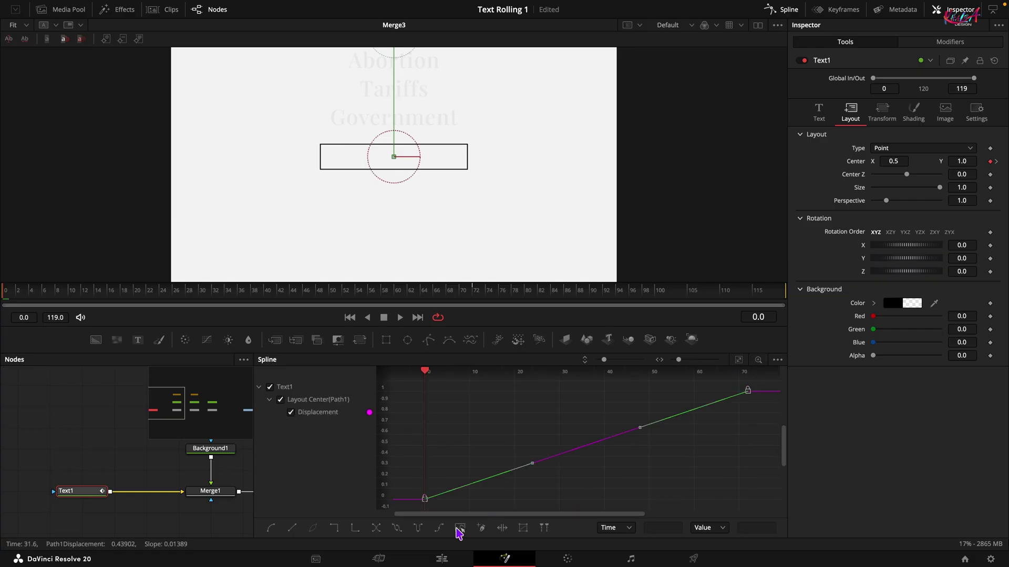
click(271, 529)
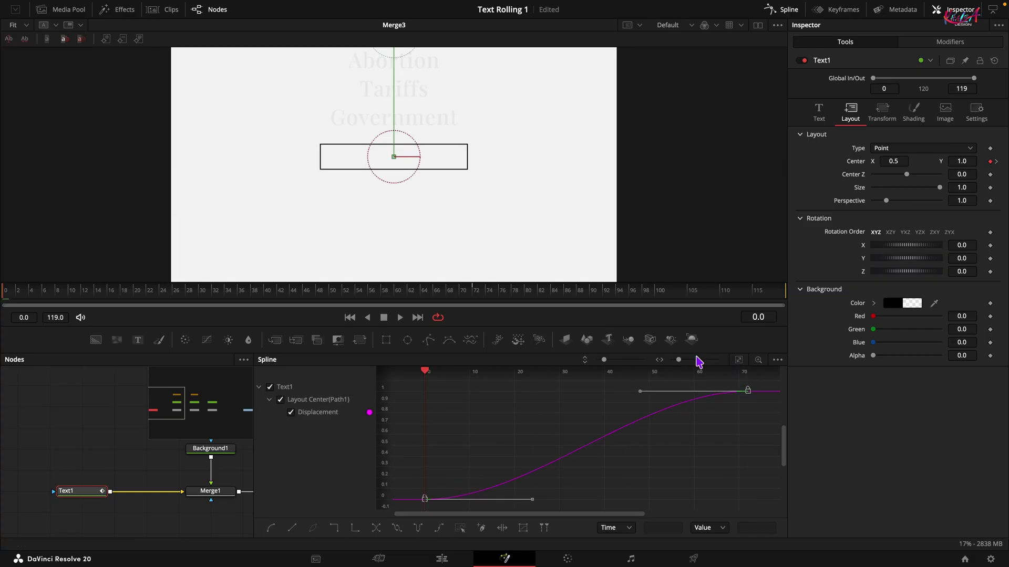
drag(636, 395, 420, 400)
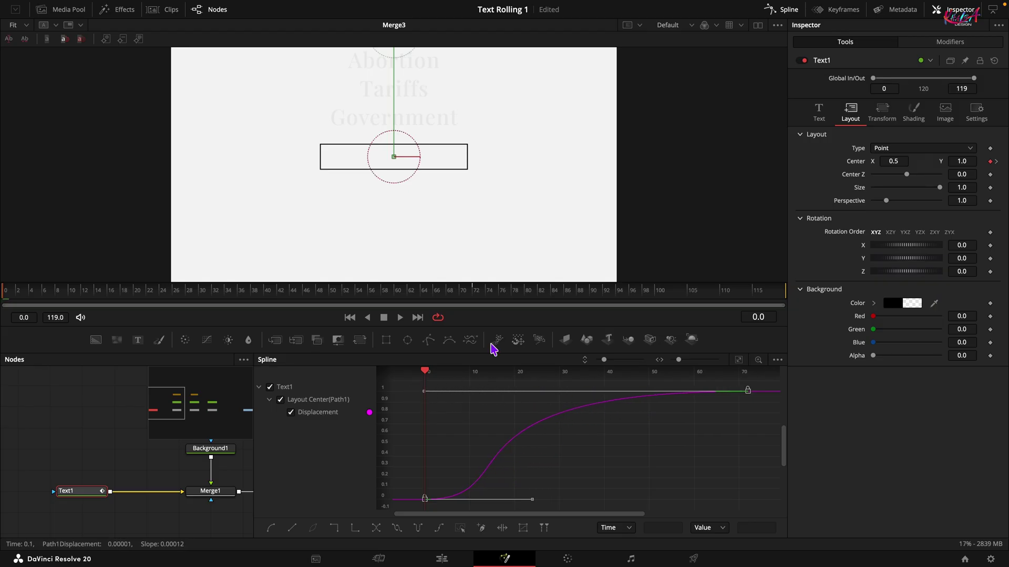
click(786, 10)
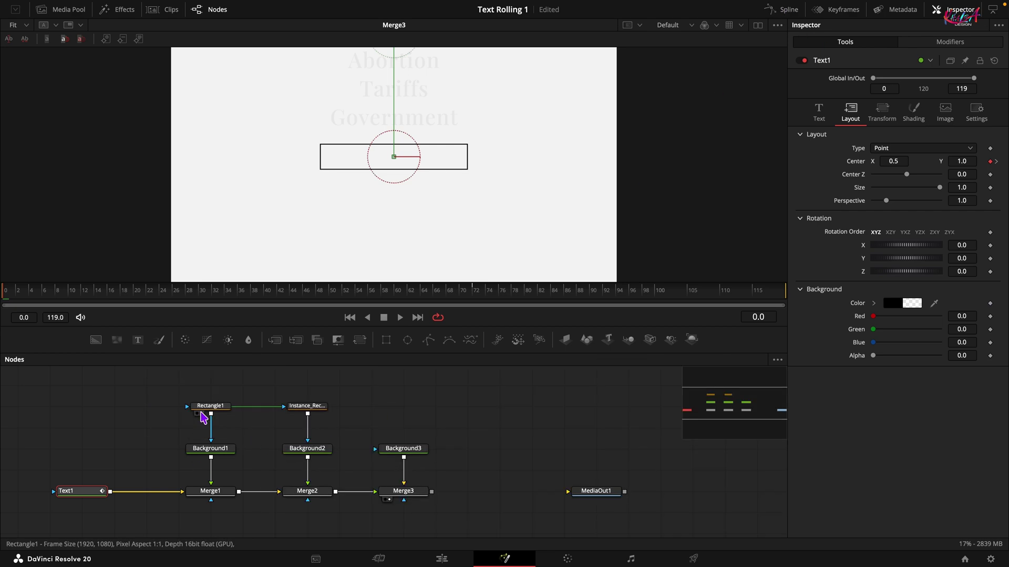
Keyframe Rectangle1's Width at 0.33 on frame 72 and 0.01 on frame 0
click(202, 408)
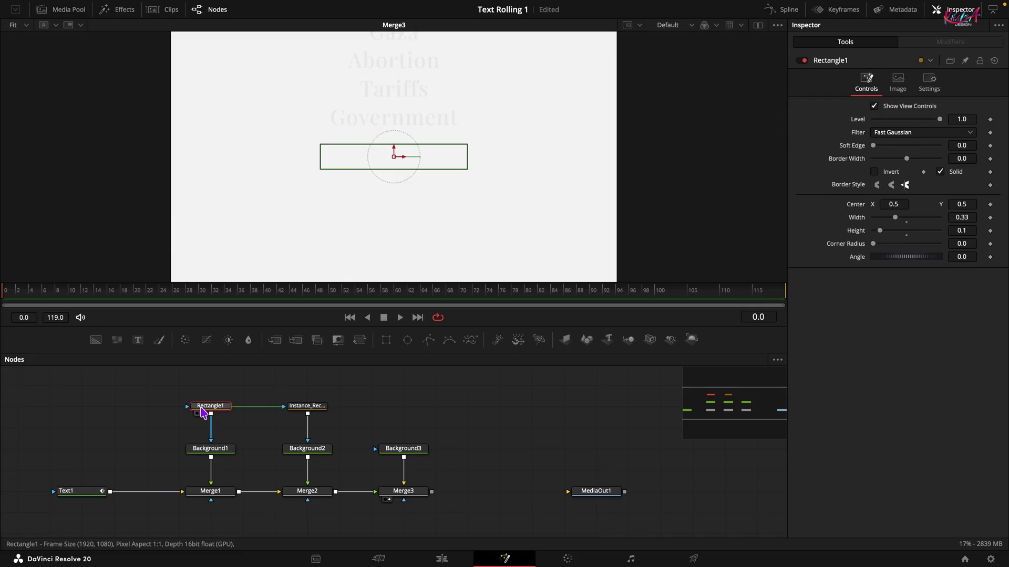
click(474, 297)
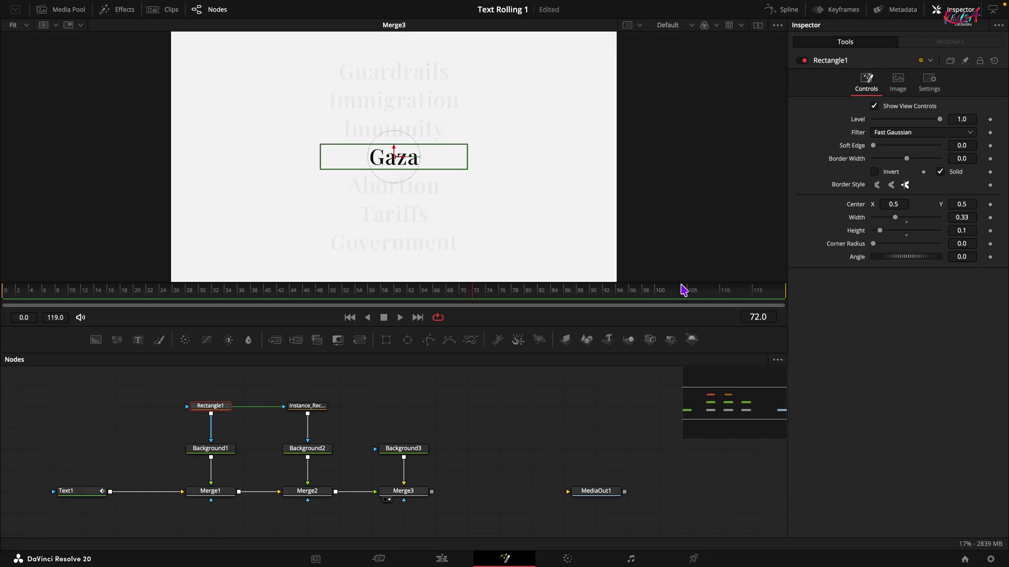
click(991, 217)
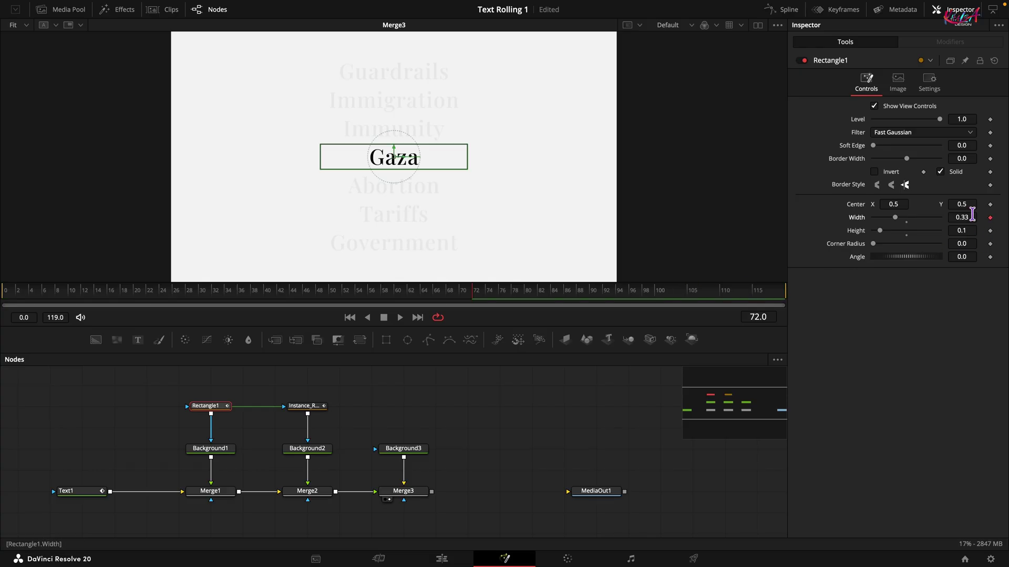
drag(472, 294, 7, 291)
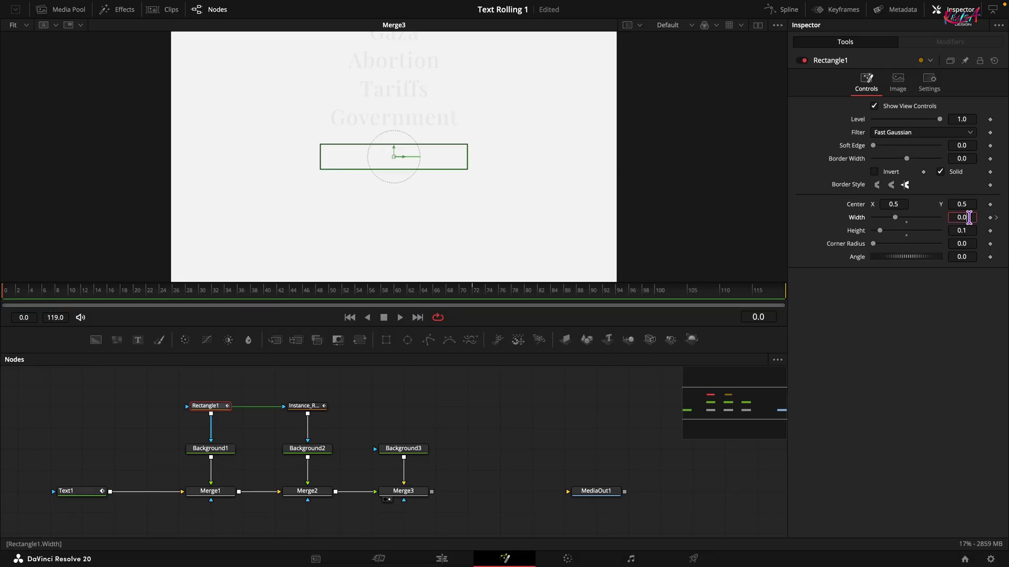
key(Tab)
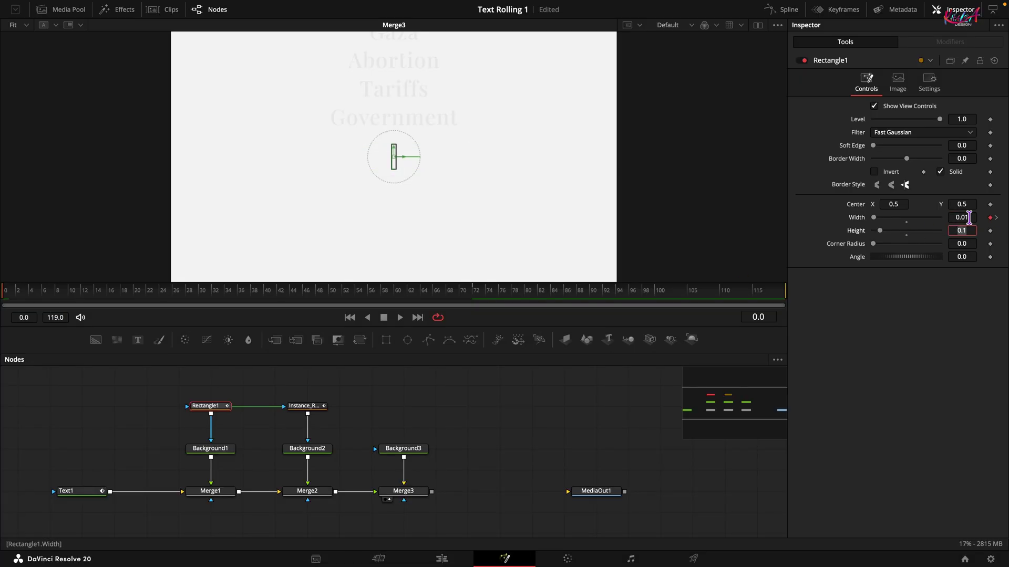
click(787, 9)
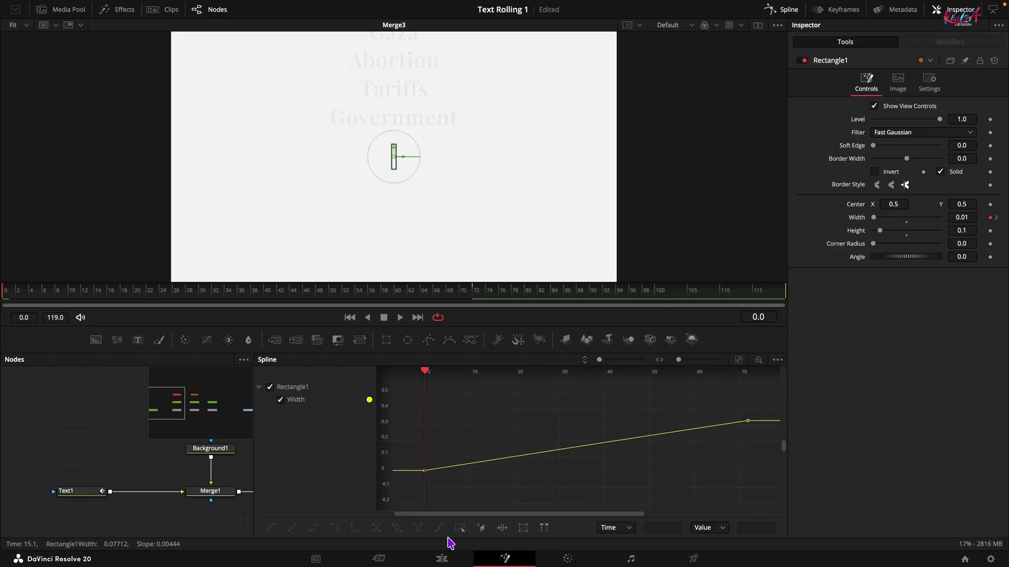
Smooth Rectangle1's width keyframes and reshape the Bezier so width grows fast, settling at 0.33
click(458, 526)
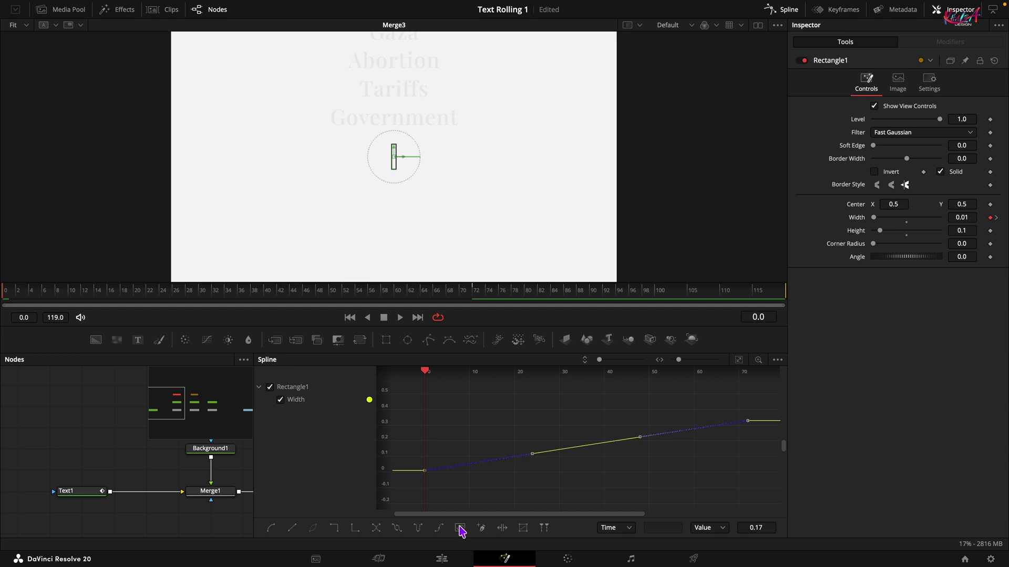
click(270, 529)
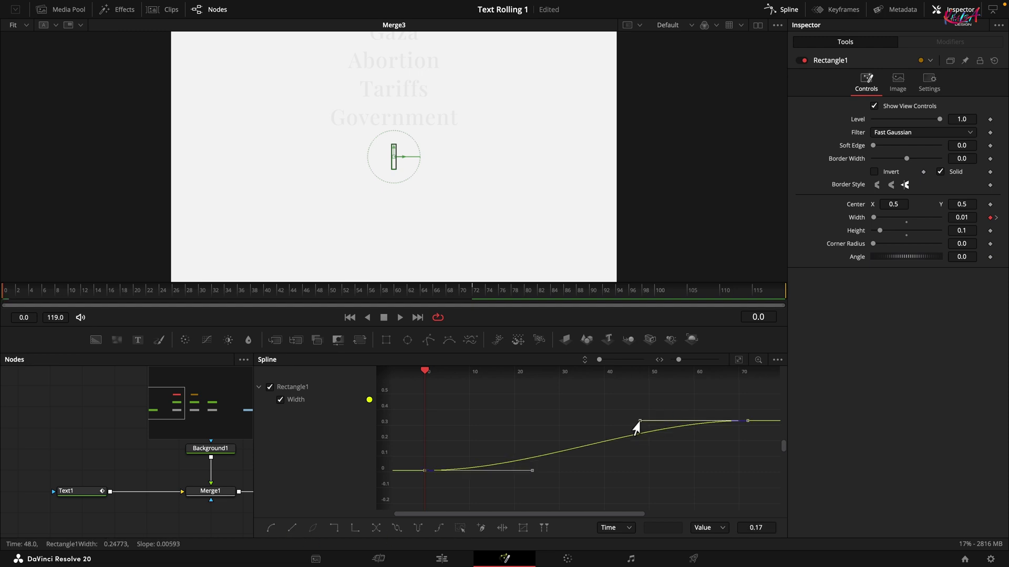
drag(636, 422, 421, 438)
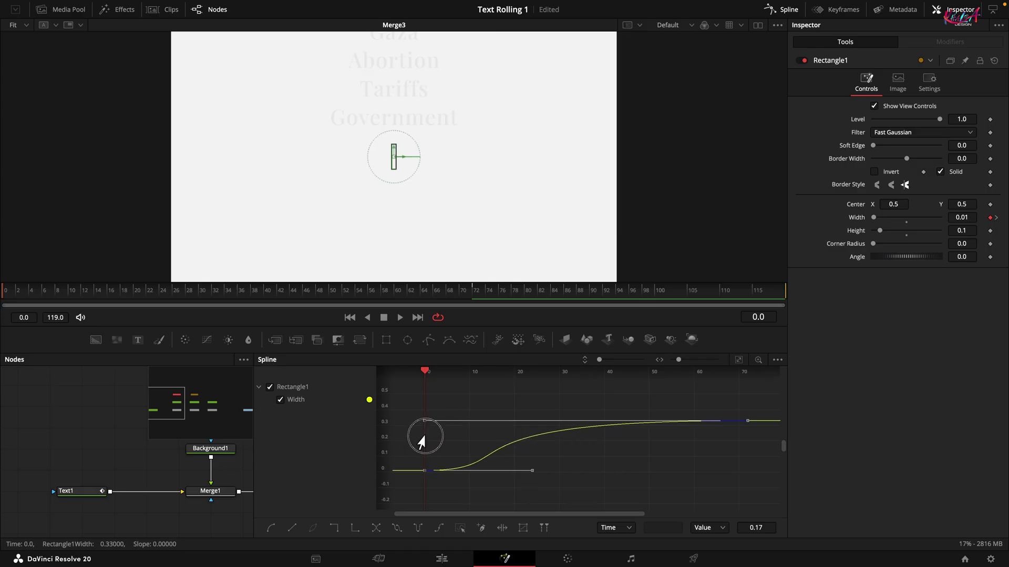
click(792, 13)
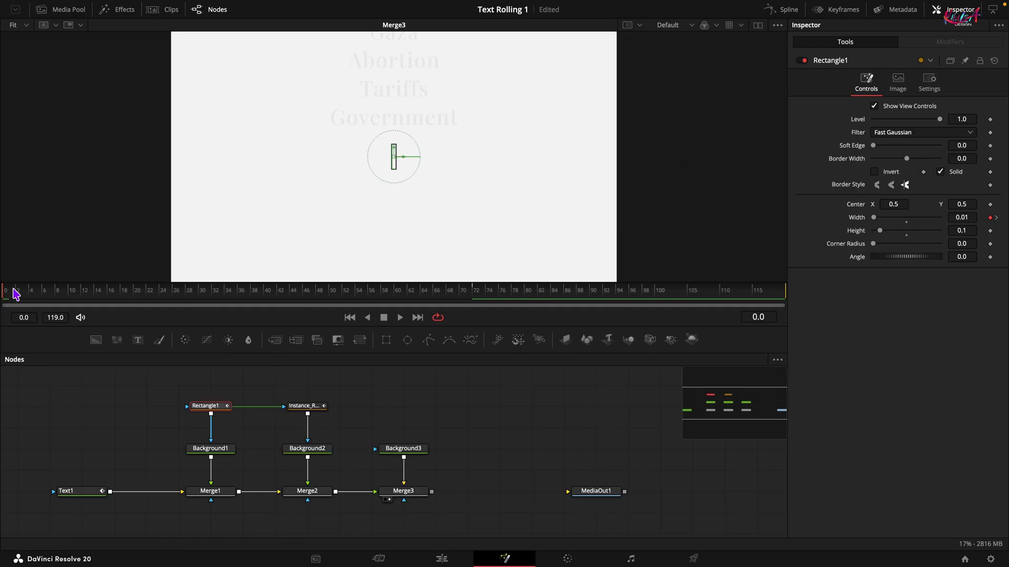
click(79, 293)
drag(82, 297, 289, 299)
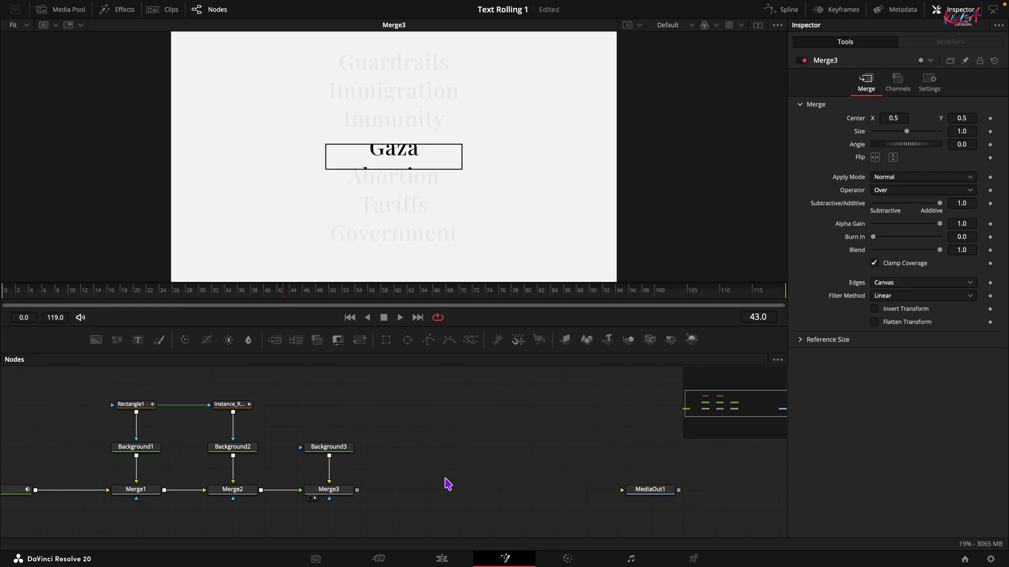
key(shift+space)
Add a Paint node and feed Merge3's output into Paint1
text(pai)
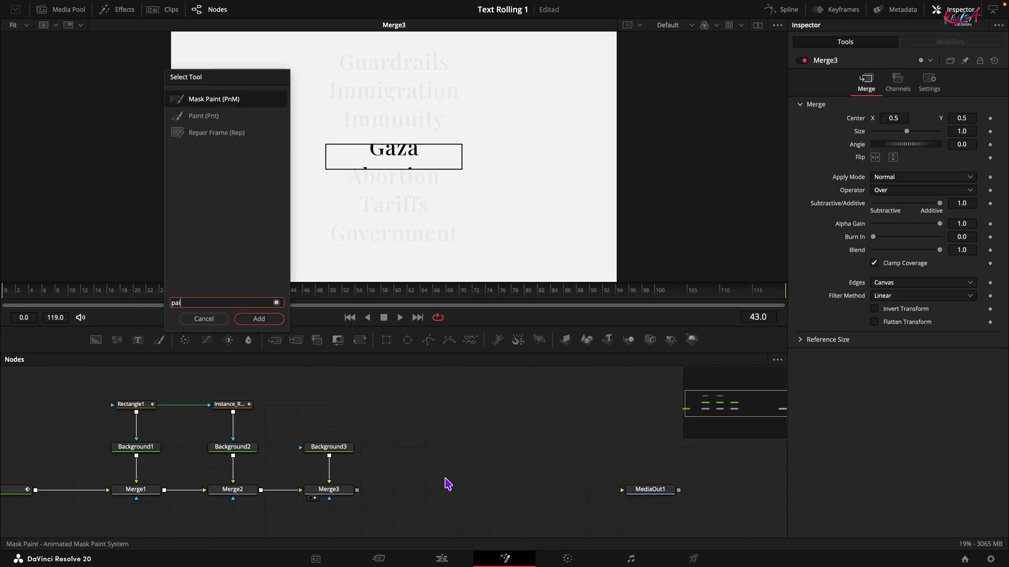
key(Down)
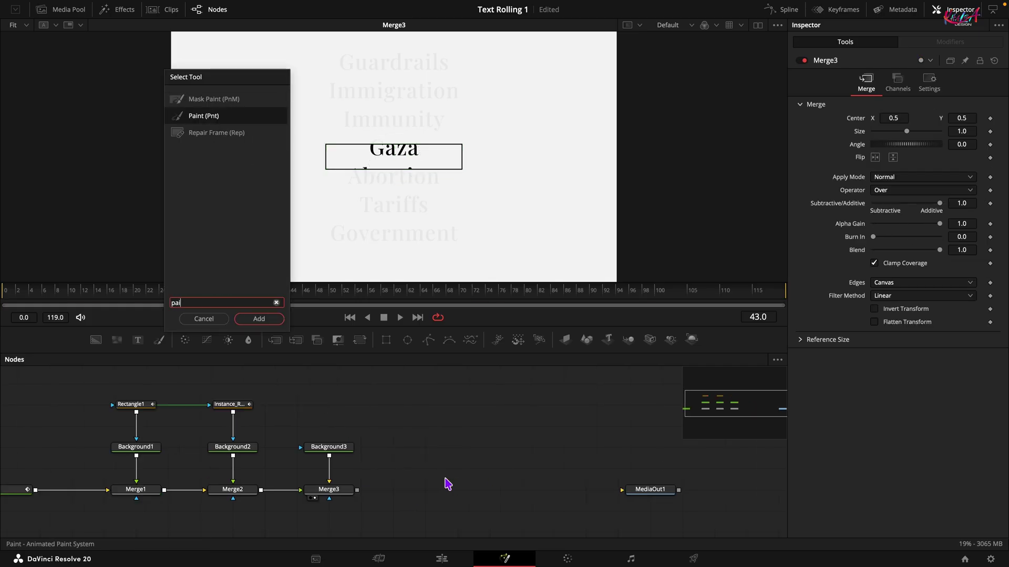
key(Return)
drag(456, 473, 424, 452)
drag(358, 491, 413, 449)
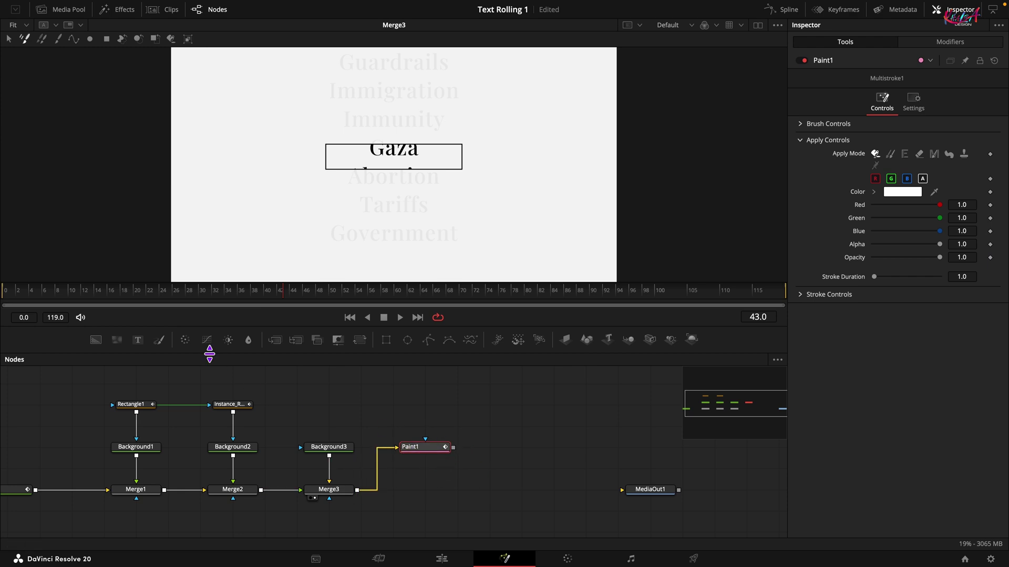
Add Merge4 with Merge3 as background and Paint1 as foreground
drag(277, 349, 457, 490)
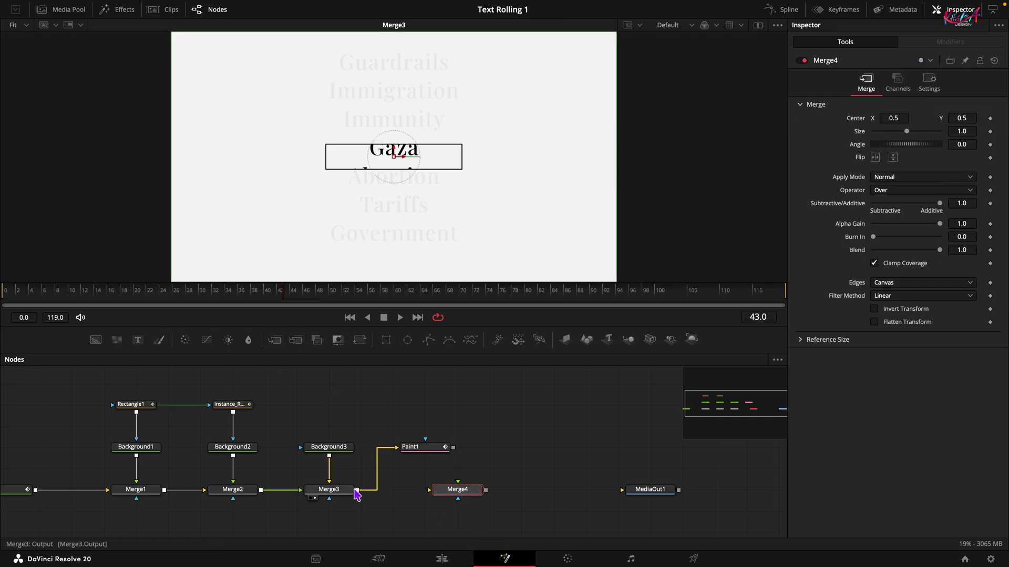
drag(357, 490, 446, 494)
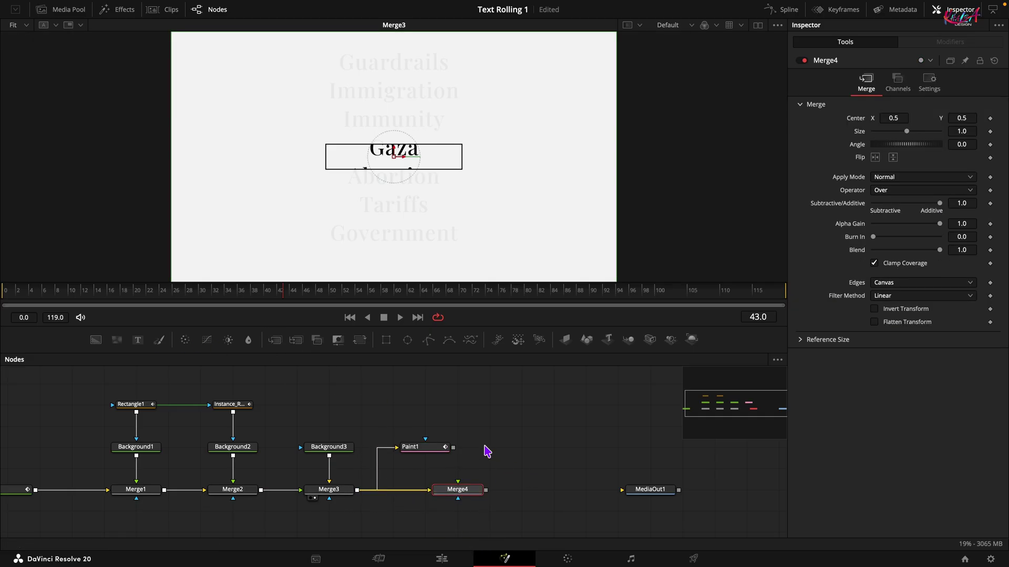
drag(453, 448, 461, 487)
View Merge4 and ready Paint1 for drawing with the PolylineStroke tool
click(443, 500)
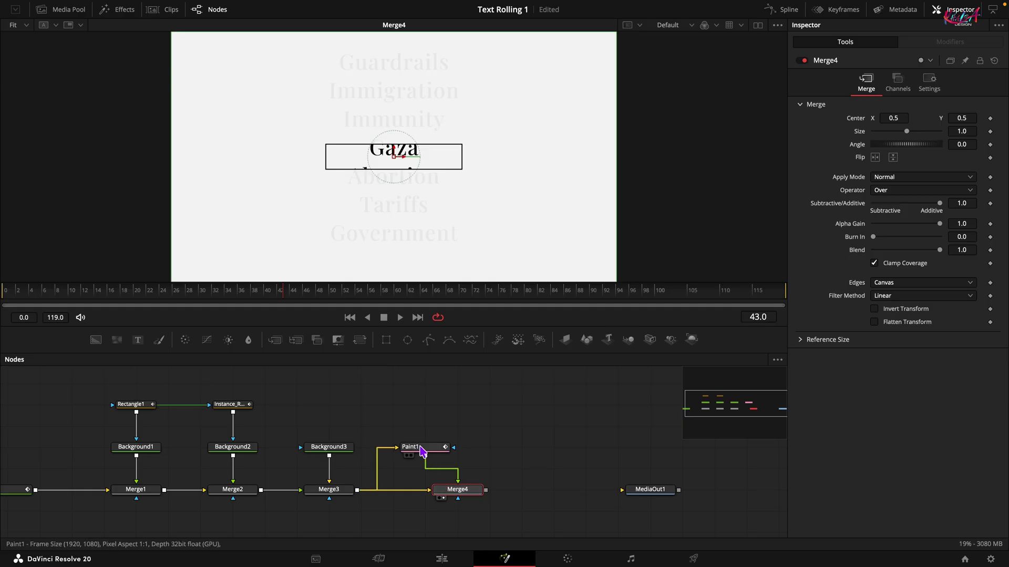
click(420, 447)
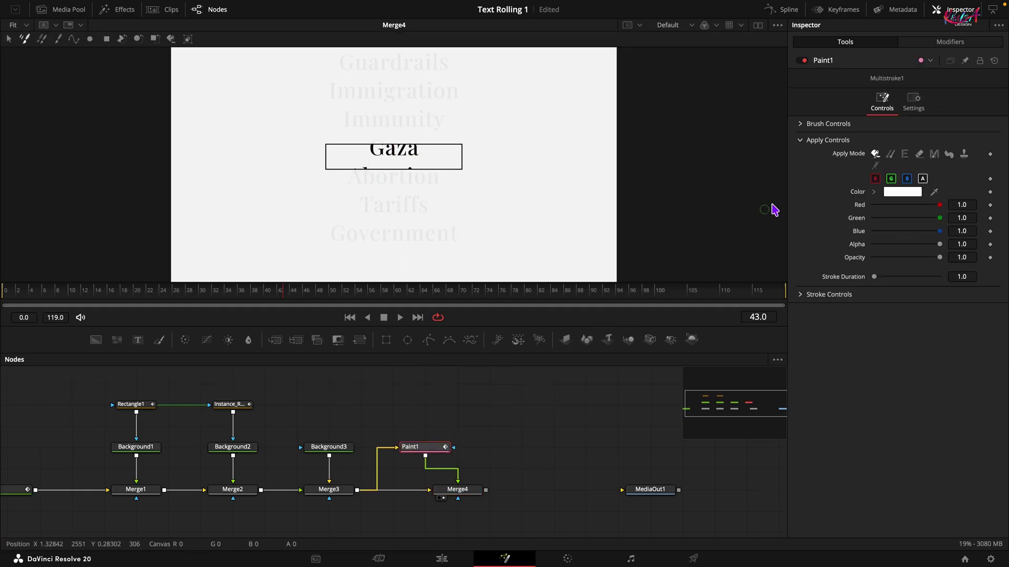
click(74, 41)
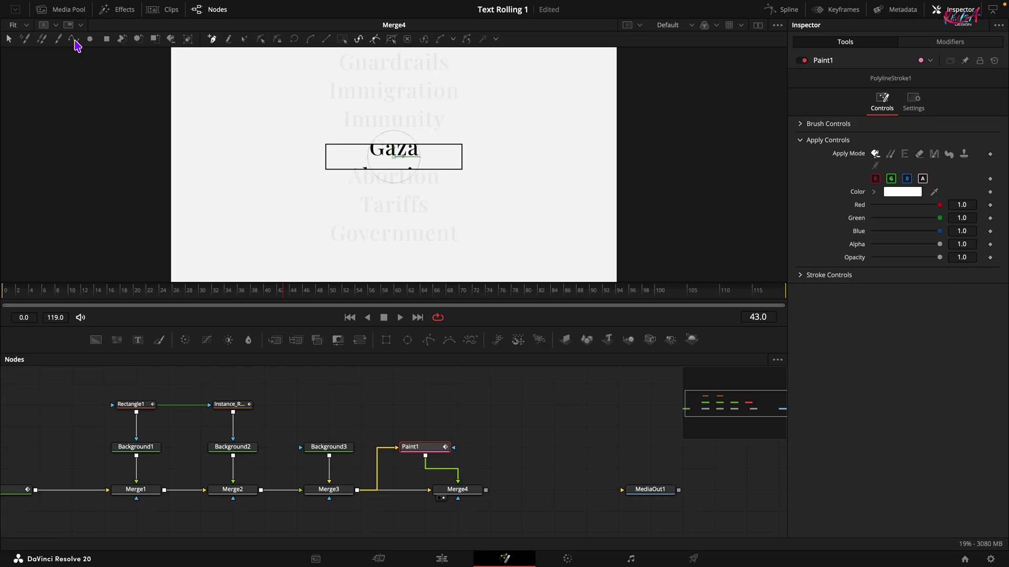
At frame 73, draw a three-point polyline stroke across the word Gaza
drag(420, 302, 480, 298)
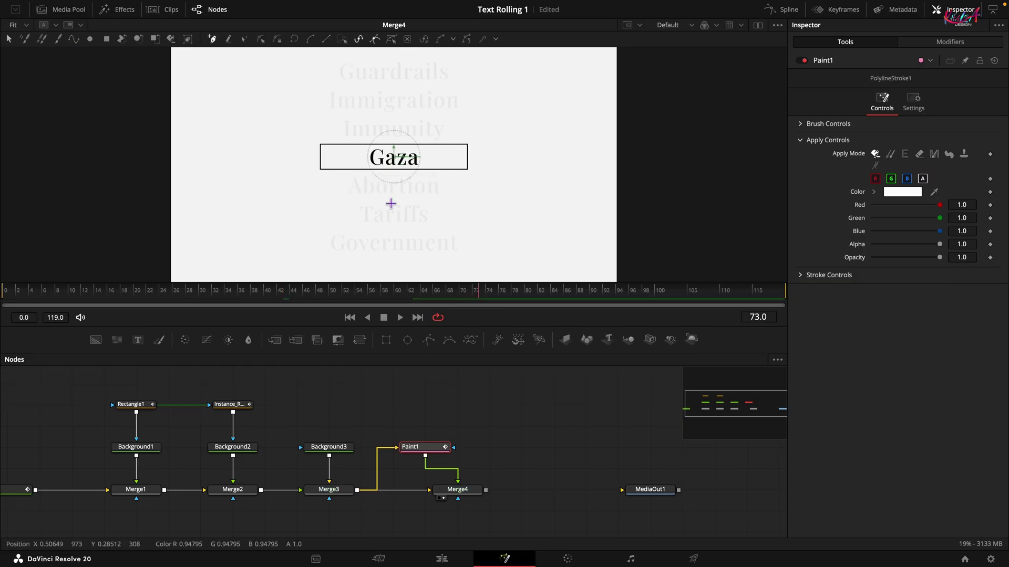
click(342, 165)
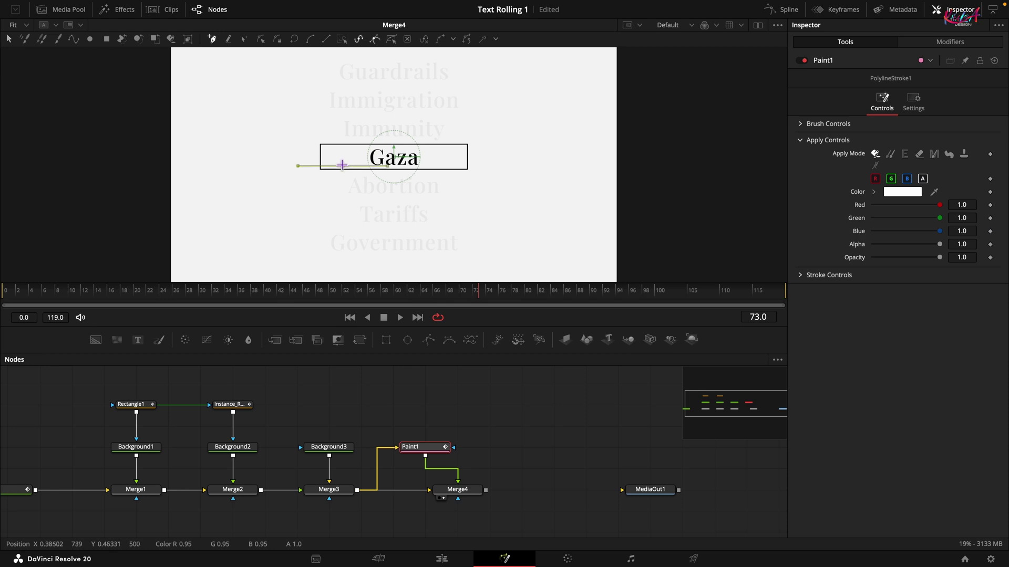
click(446, 151)
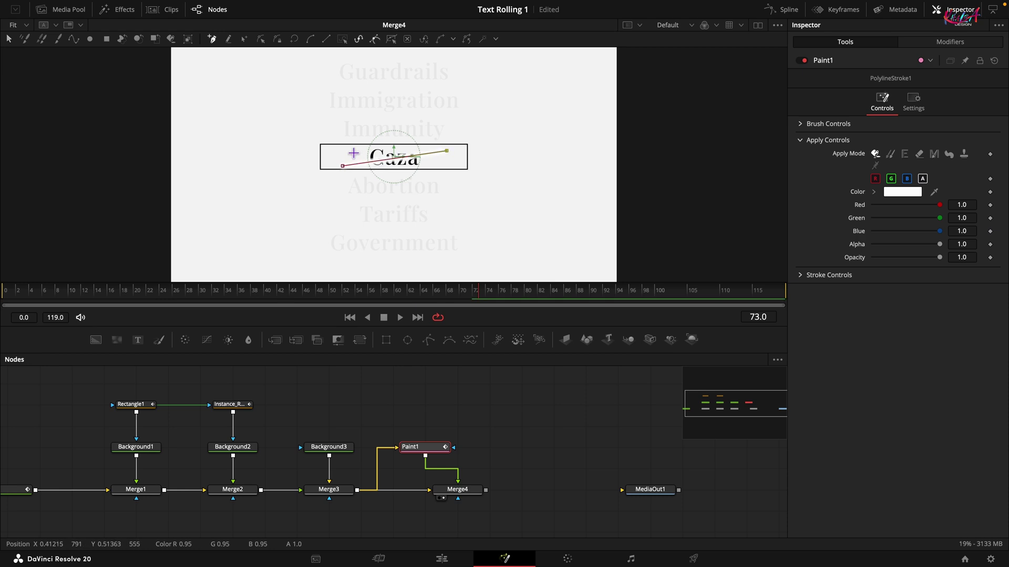
click(346, 153)
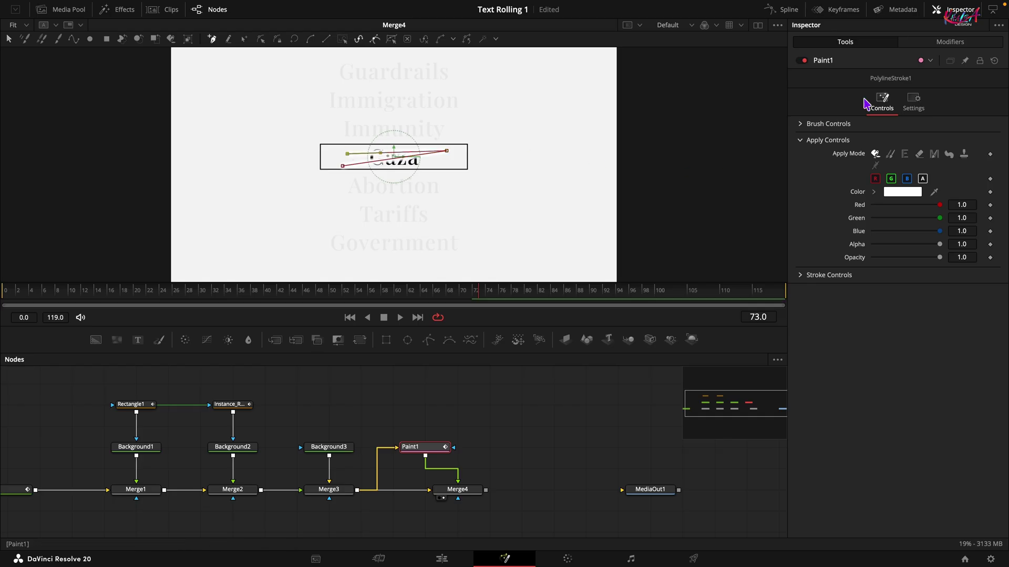
Give the polyline stroke brush size 0.05, softness 0.3, blue 0 for yellow, and 0.8 opacity
click(943, 43)
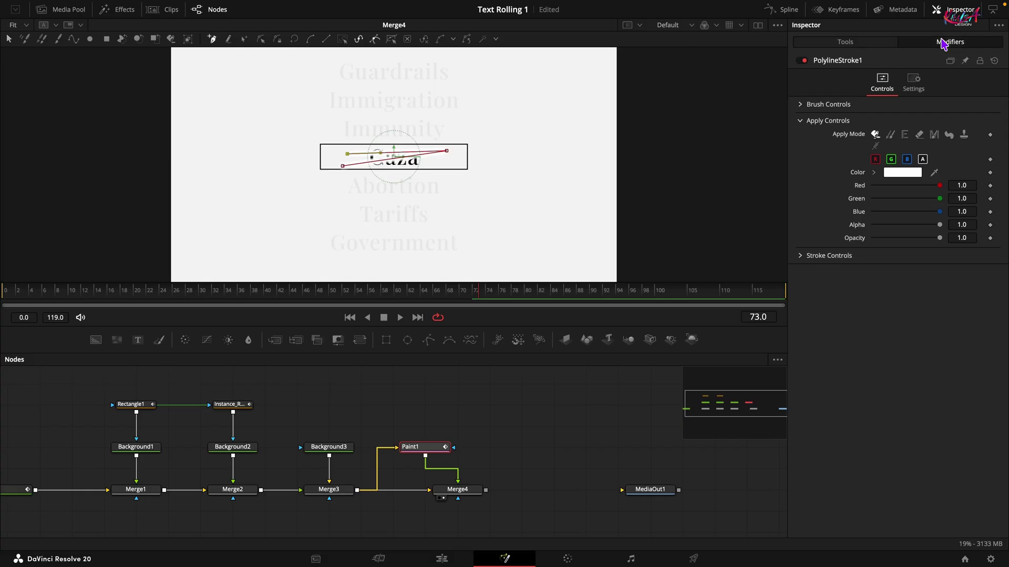
click(802, 105)
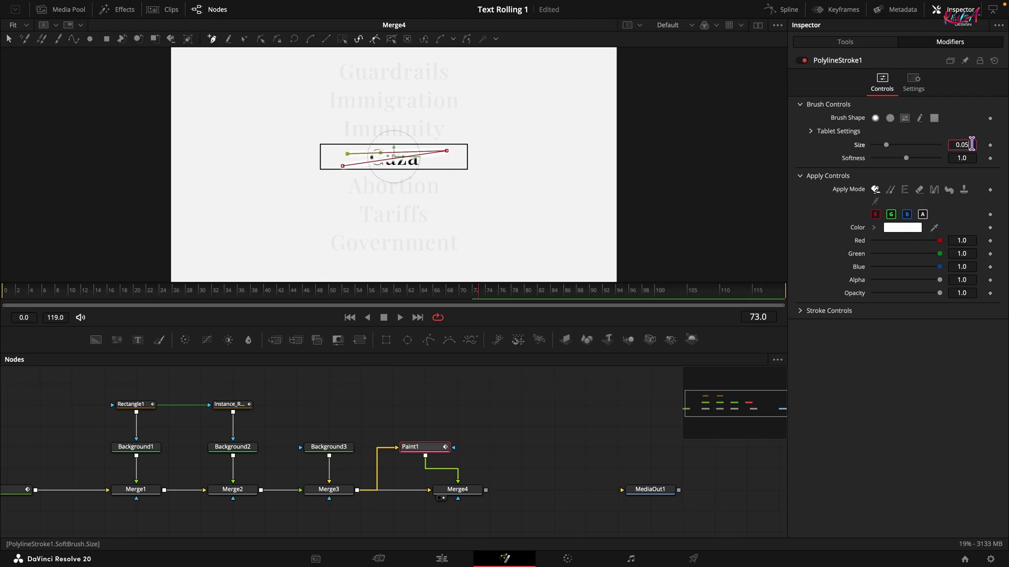
key(Tab)
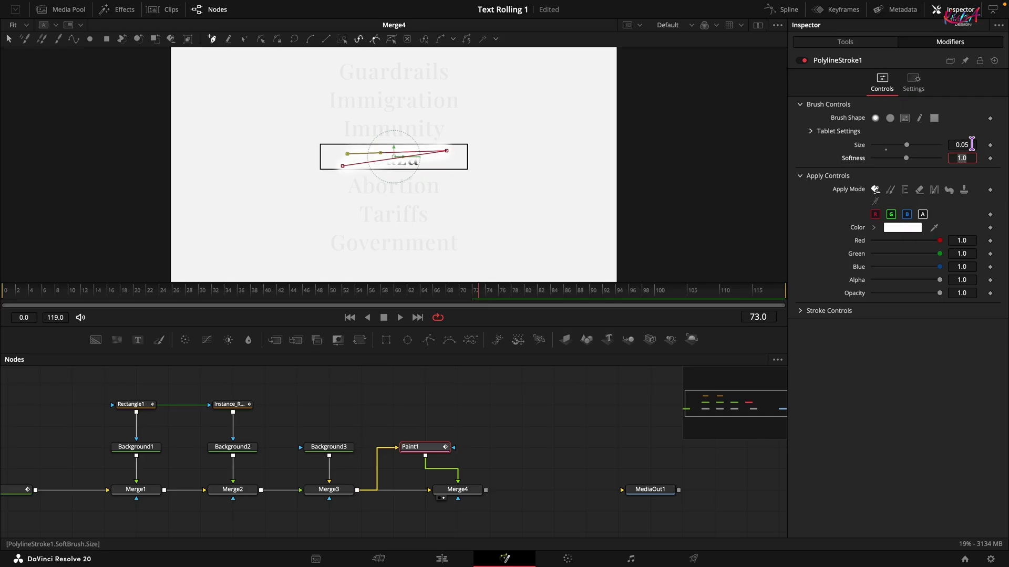
key(Tab)
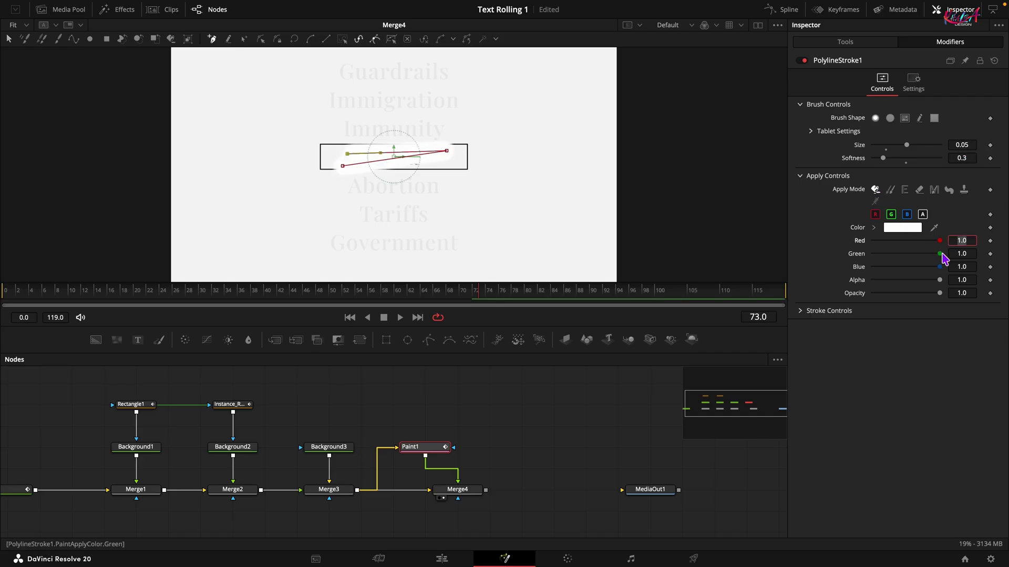
drag(941, 271, 779, 265)
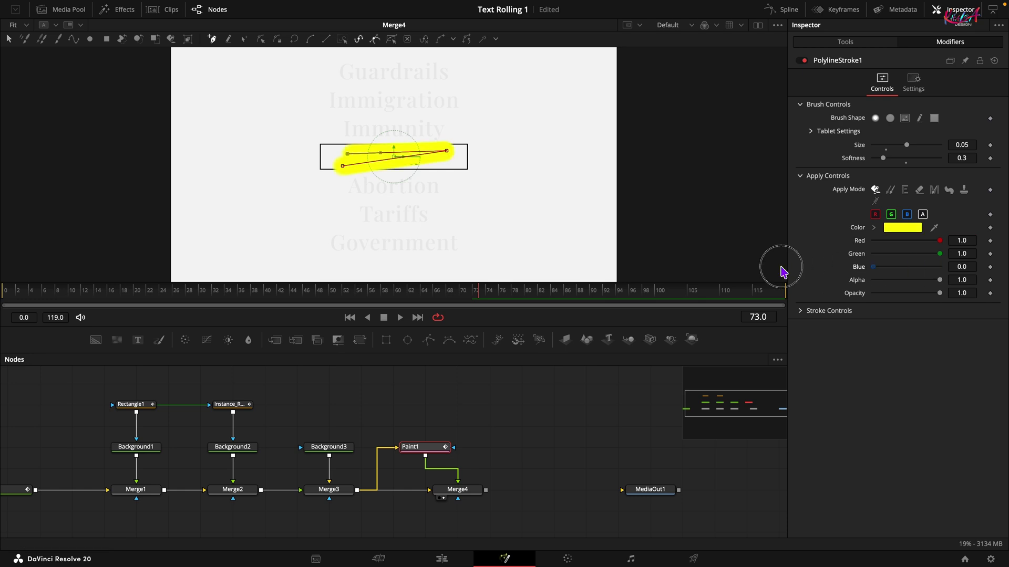
click(971, 293)
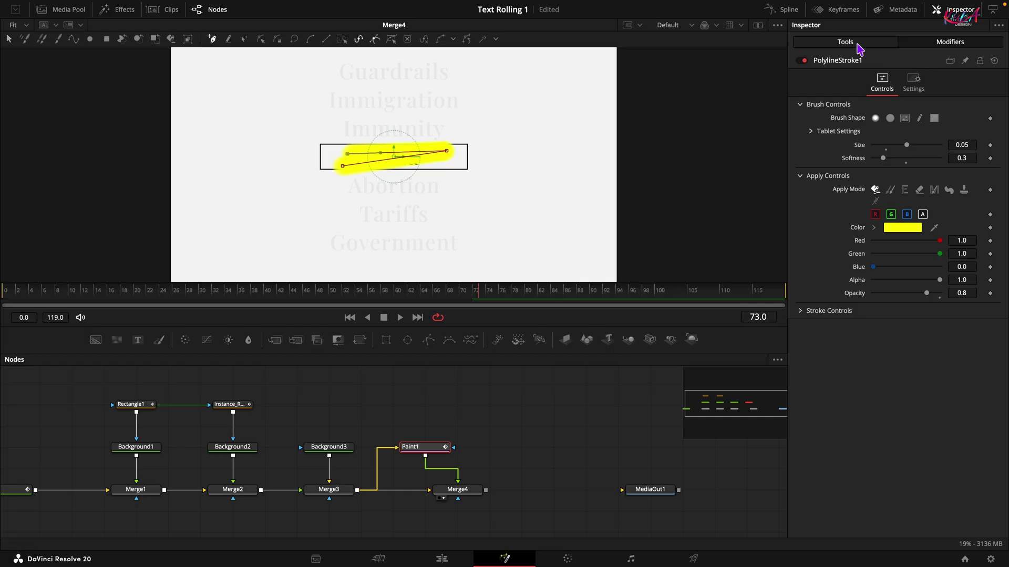
click(469, 491)
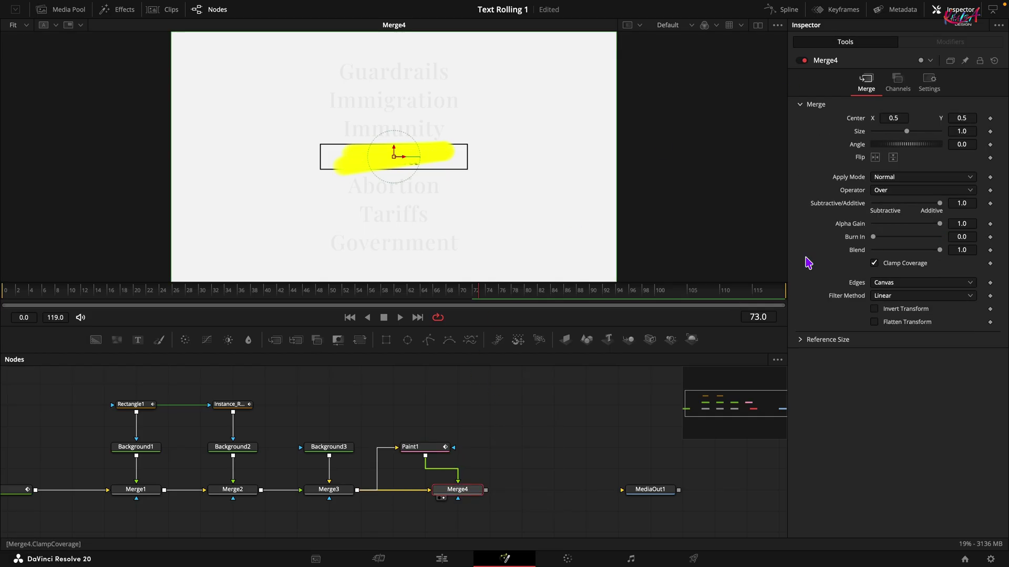
Set Merge4's Apply Mode to Multiply so Gaza shows through the yellow stroke
click(902, 181)
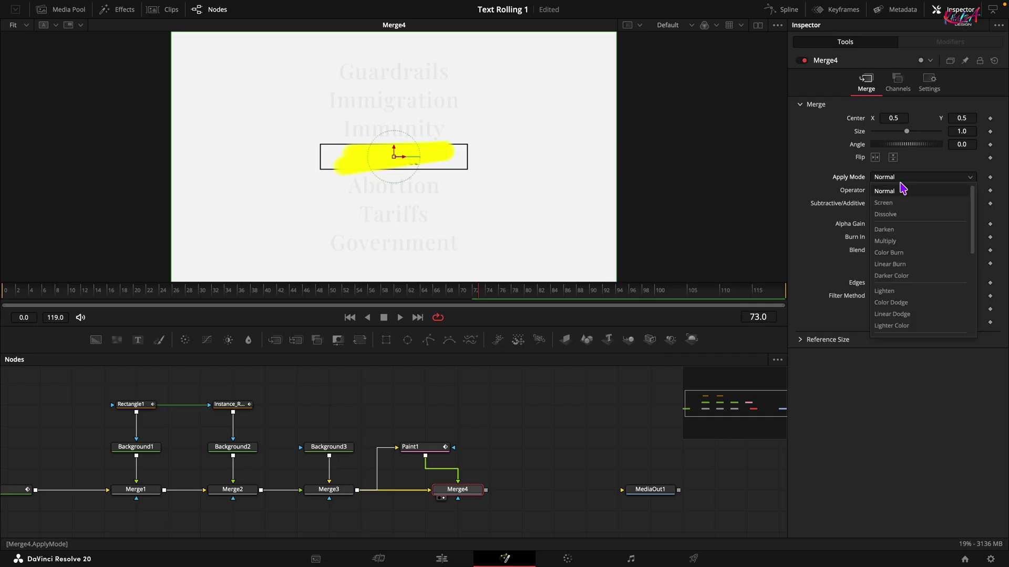
click(886, 241)
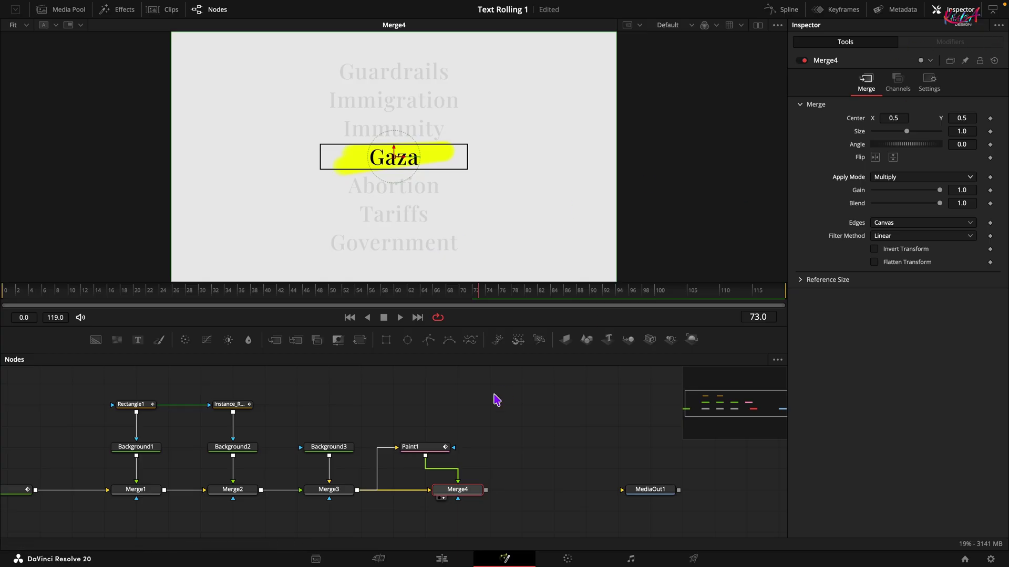
click(410, 450)
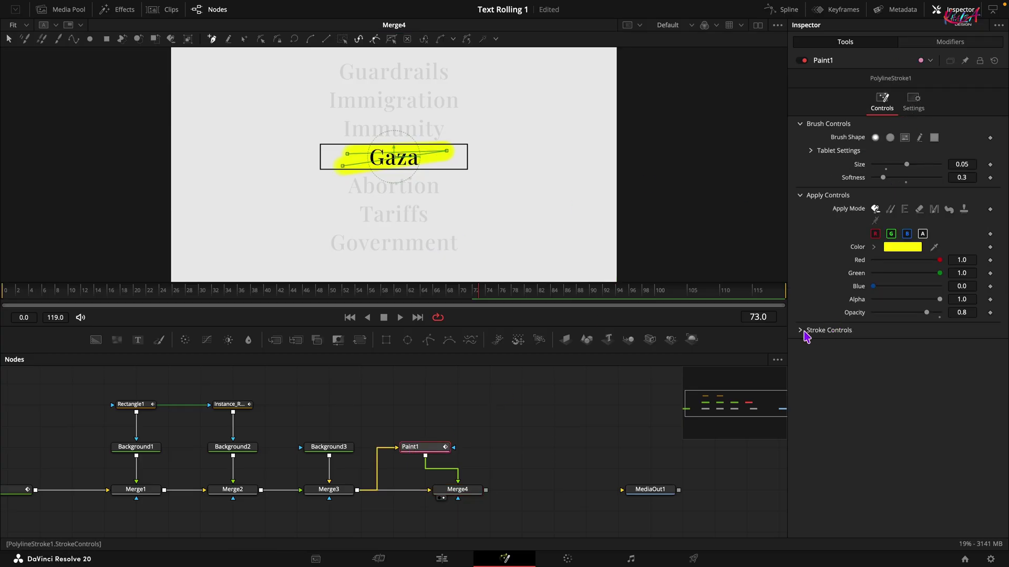
Keyframe the stroke's Write On End at 0 on frame 60 and 1.0 on frame 100
click(806, 331)
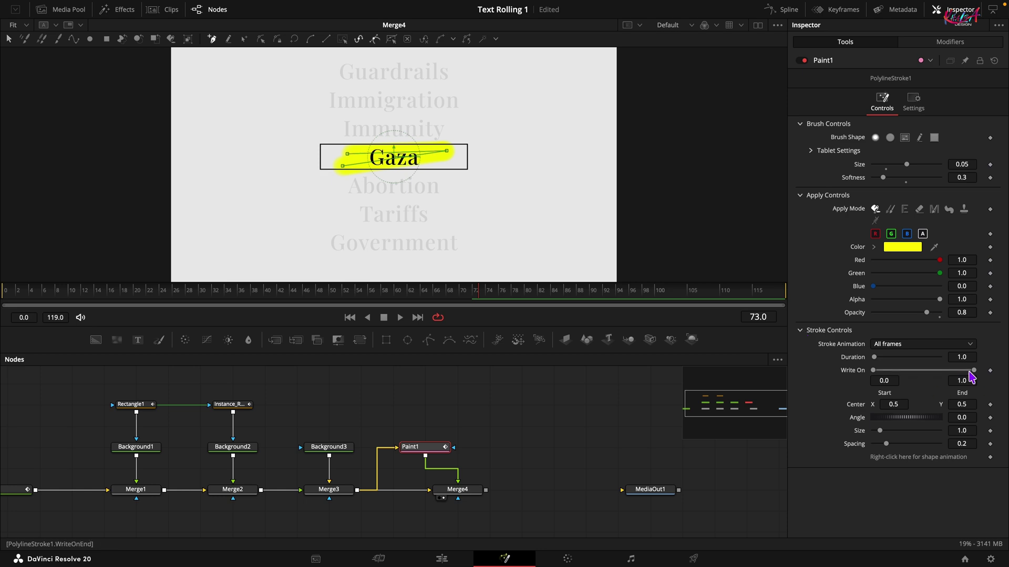
click(477, 299)
drag(477, 298, 394, 298)
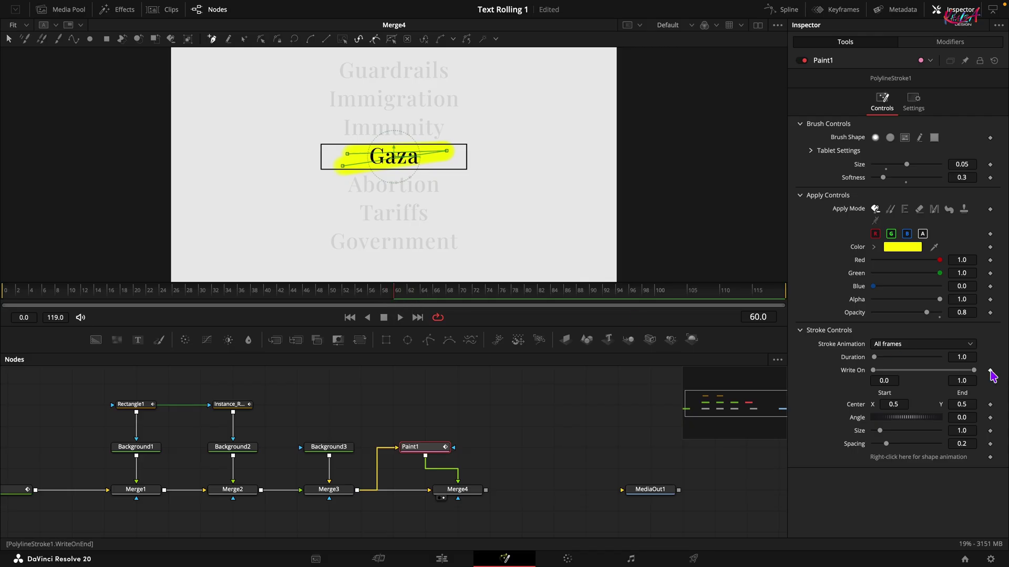
click(990, 371)
drag(974, 371, 851, 374)
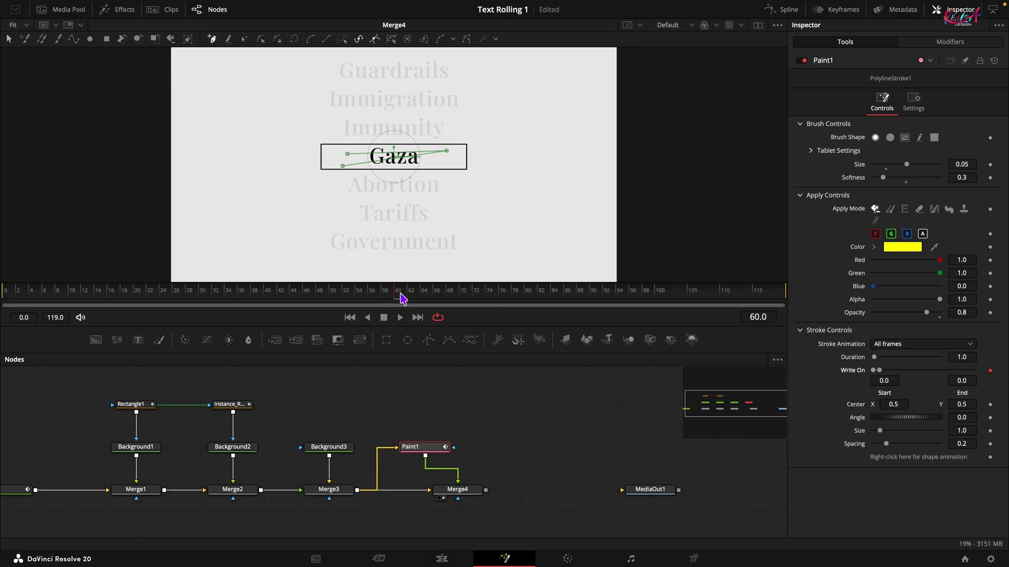
drag(401, 298, 656, 304)
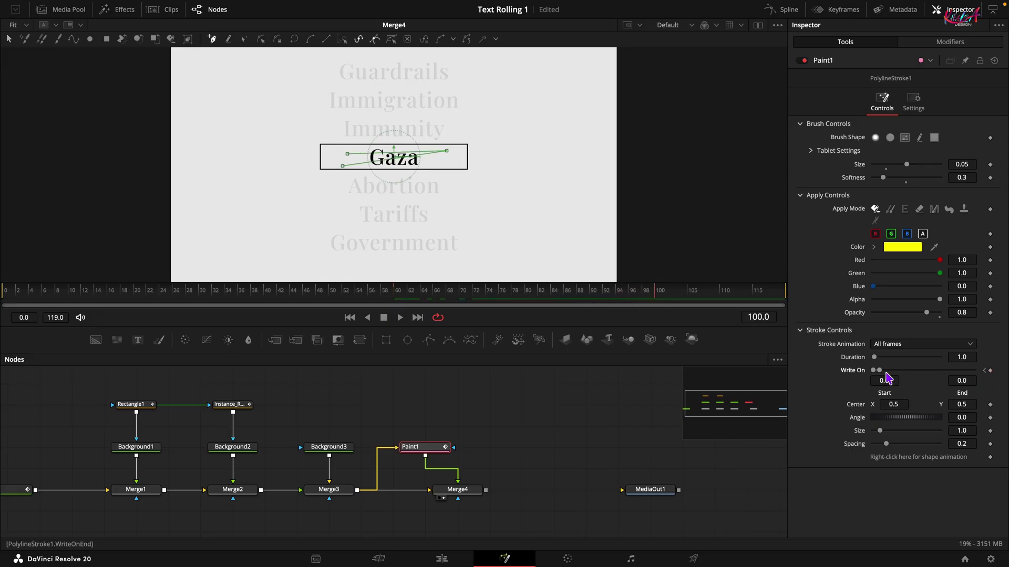
drag(879, 371, 983, 371)
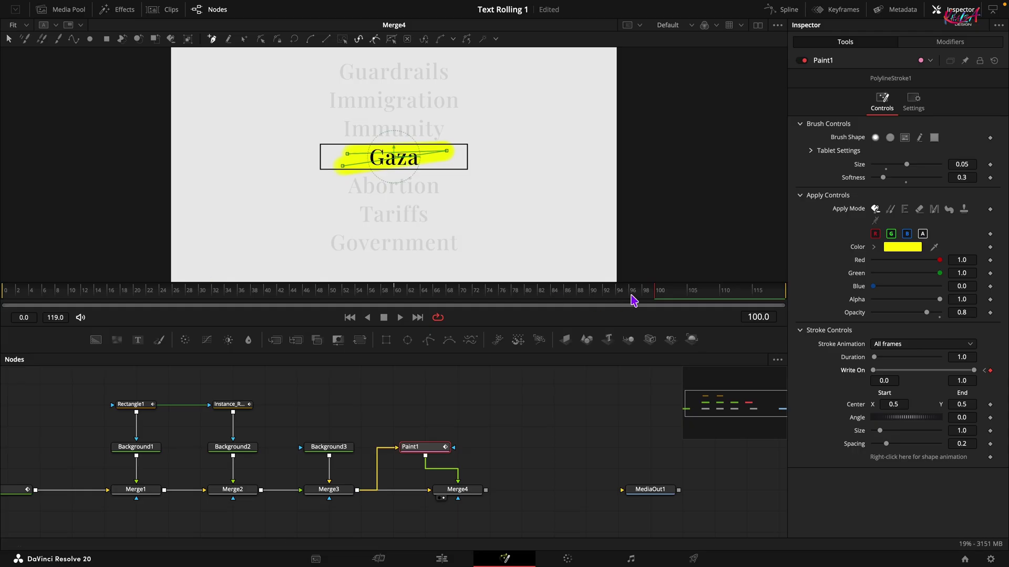
mouse_move(649, 293)
mouse_down()
mouse_move(355, 292)
mouse_move(612, 273)
mouse_up()
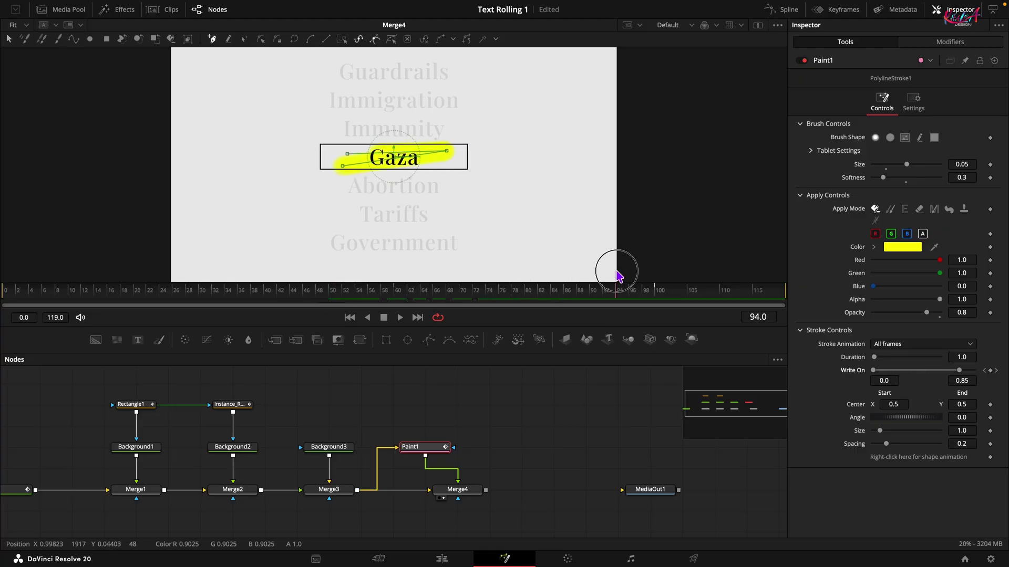
Smooth the write-on keyframes into an ease-in/ease-out curve in the Spline editor
click(786, 11)
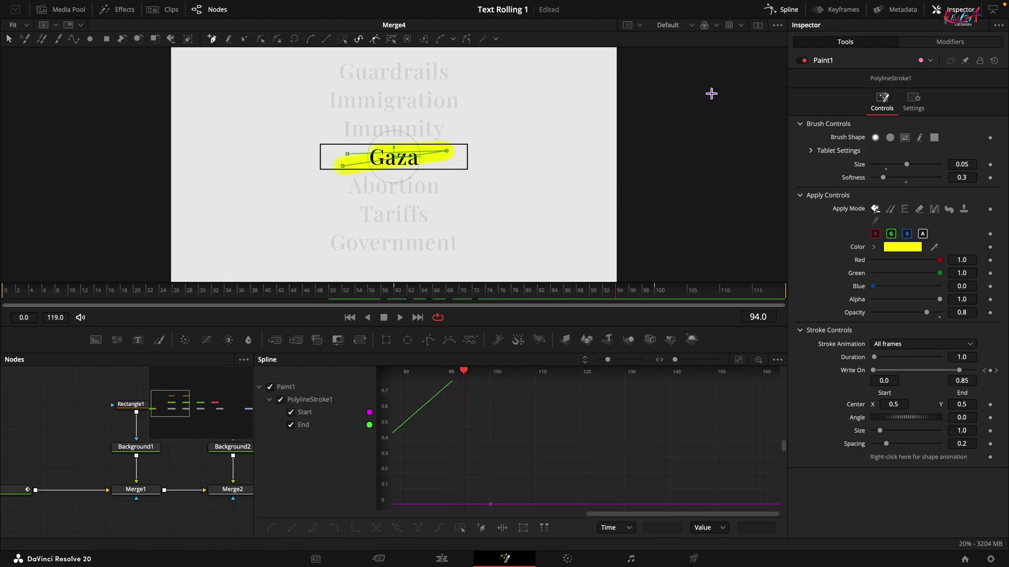
click(738, 360)
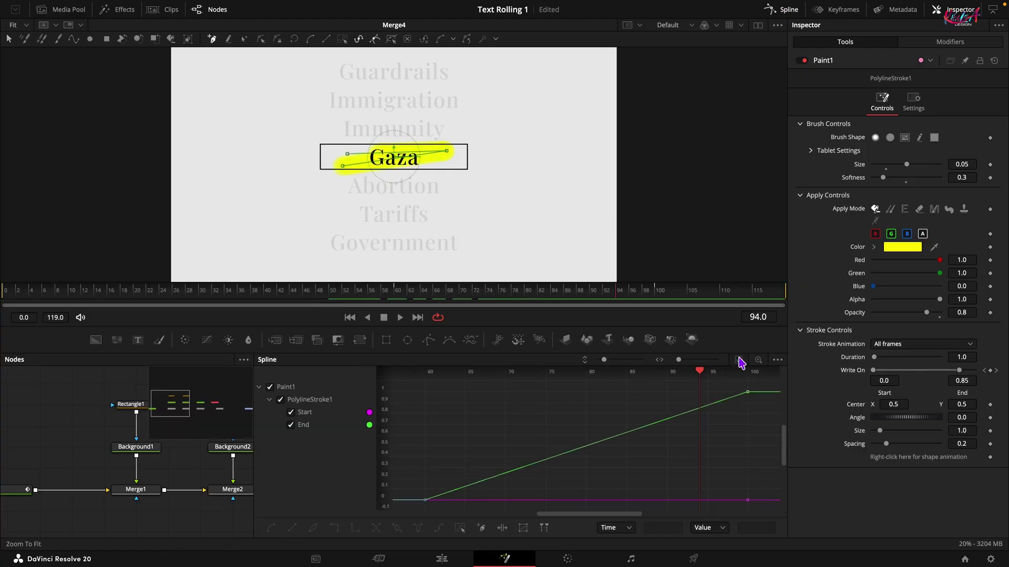
click(459, 528)
click(271, 528)
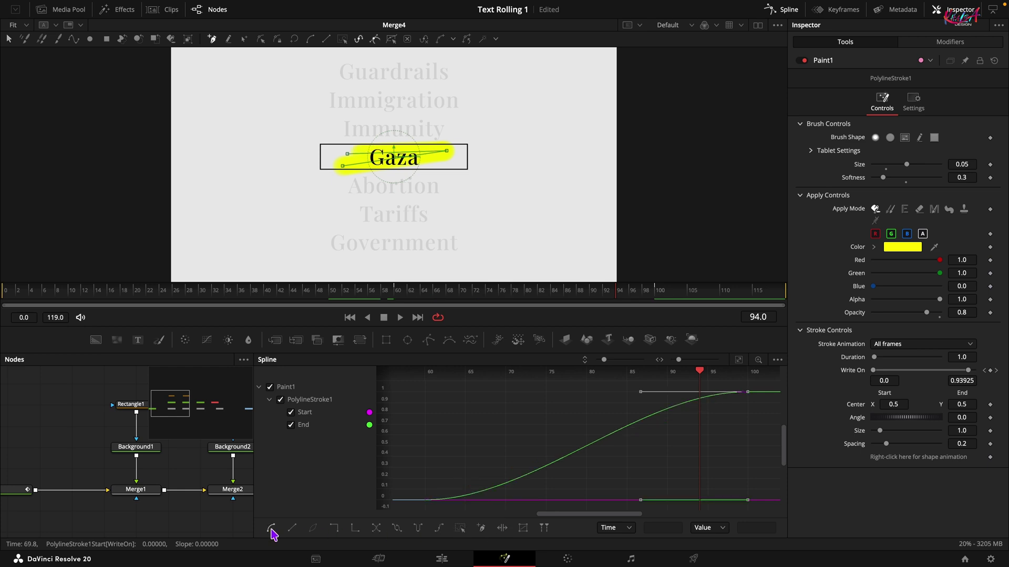
click(788, 12)
click(586, 447)
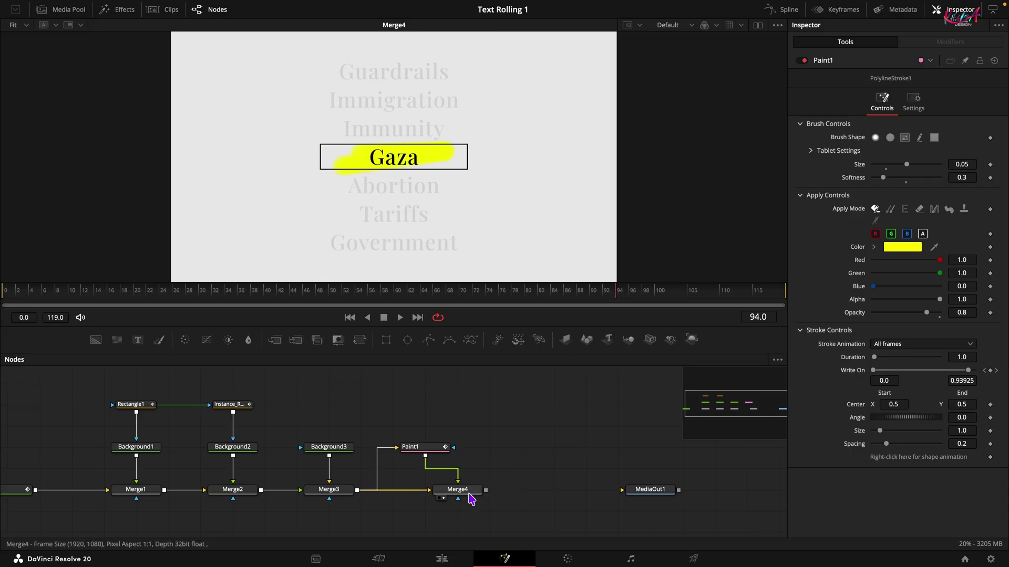
Insert a Film Grain node between Merge4 and MediaOut1 with strength 0.02
click(463, 490)
key(shift+space)
text(pai)
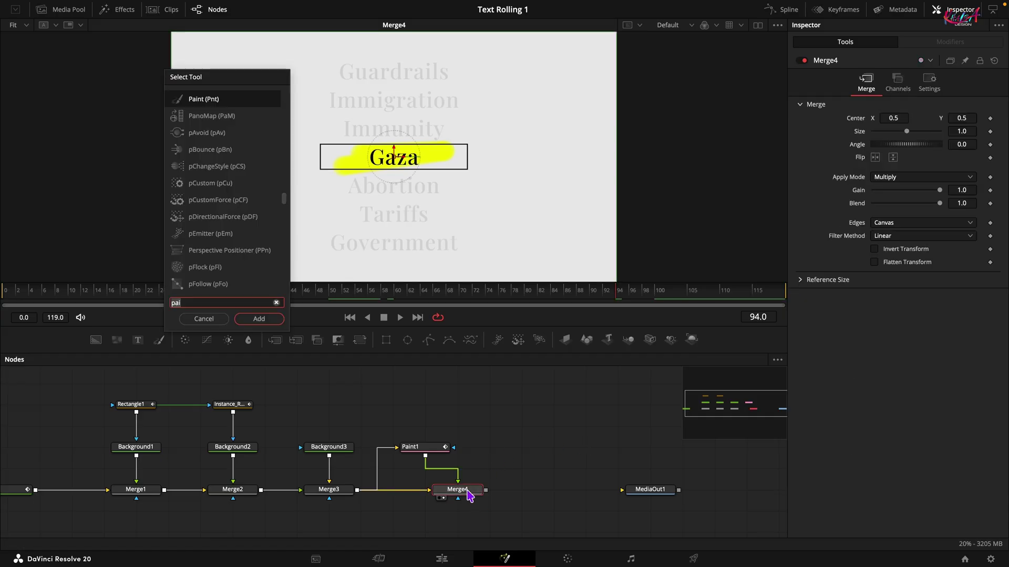
key(BackSpace)
key(BackSpace)
key(BackSpace)
text(film)
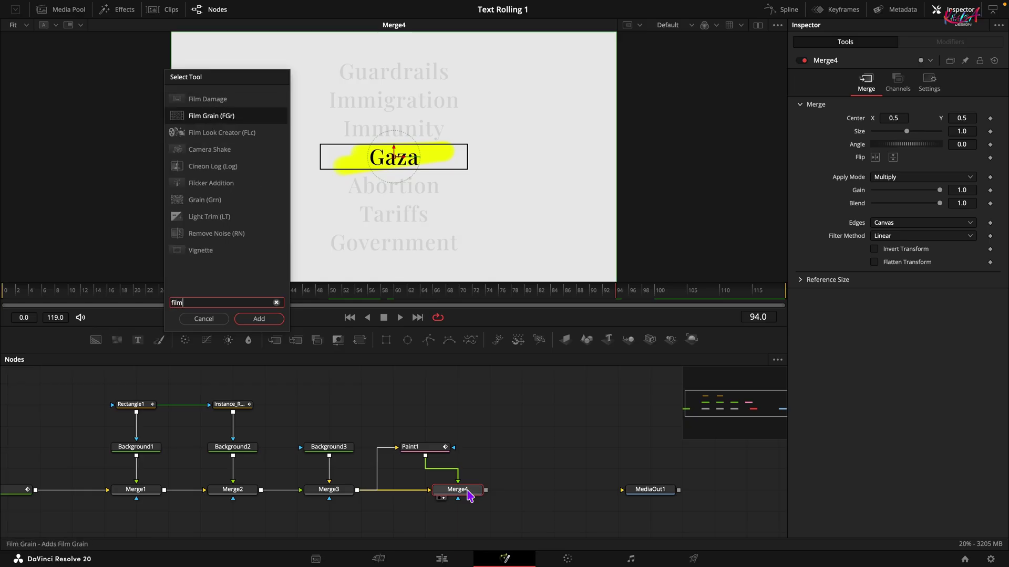
click(245, 321)
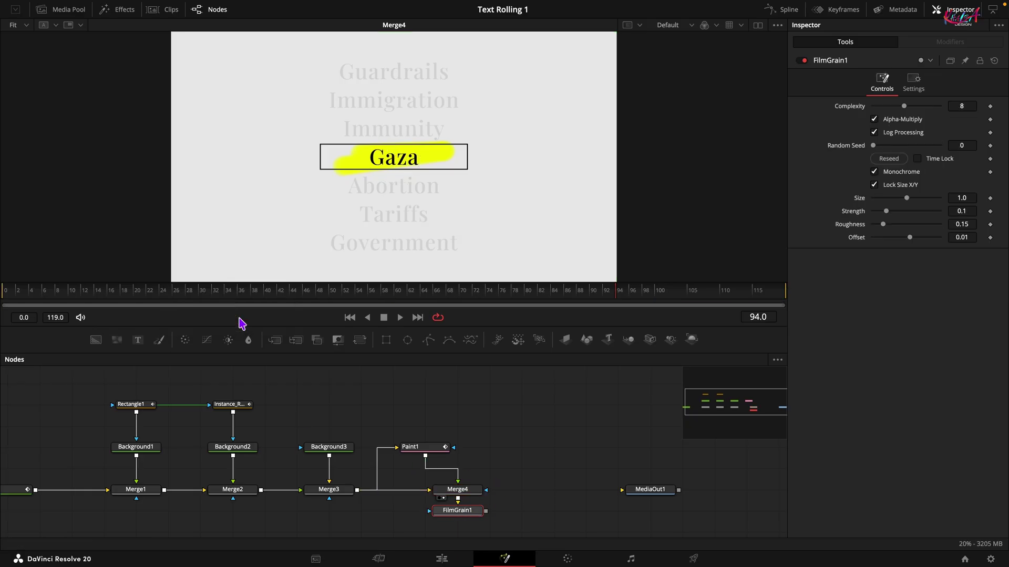
drag(463, 513, 558, 498)
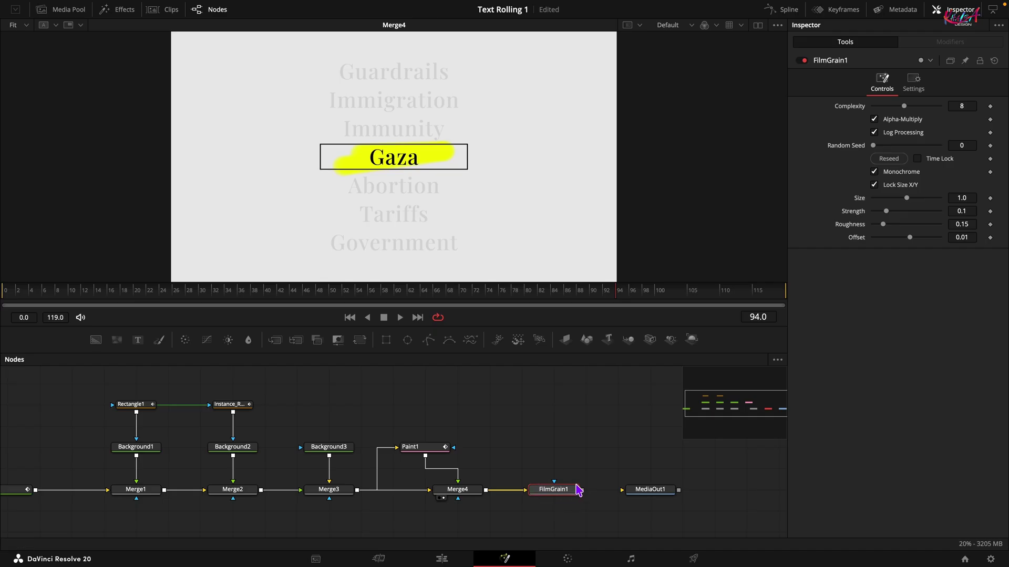
drag(582, 490, 646, 491)
click(970, 212)
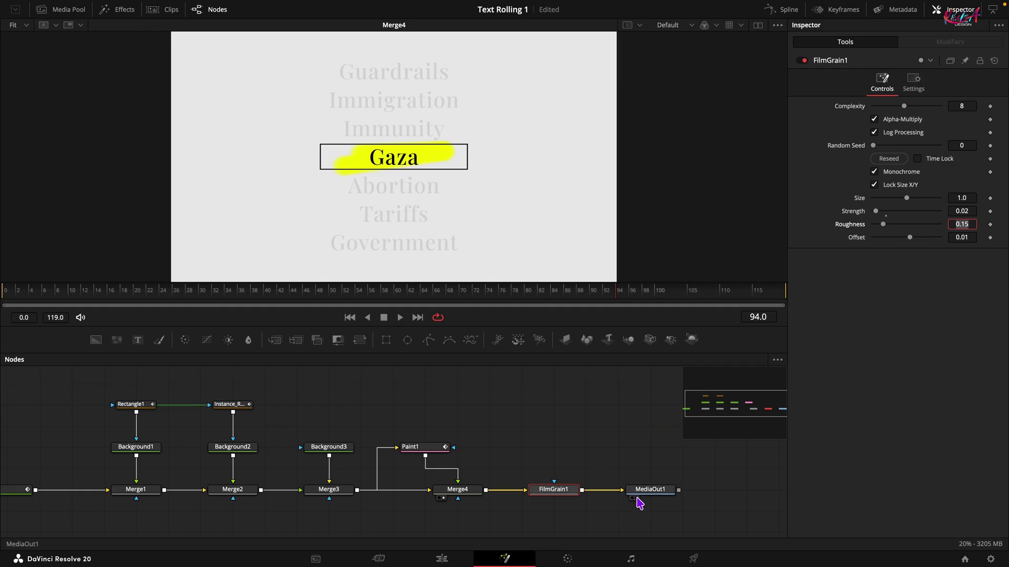
click(636, 498)
Play the composition from MediaOut1 to preview the grained list with Gaza highlighted
key(space)
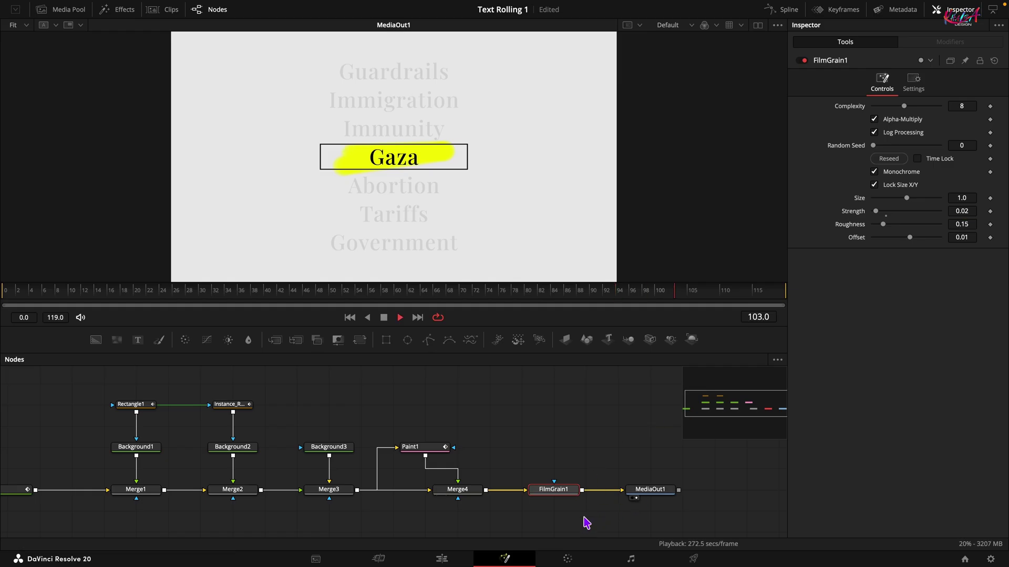